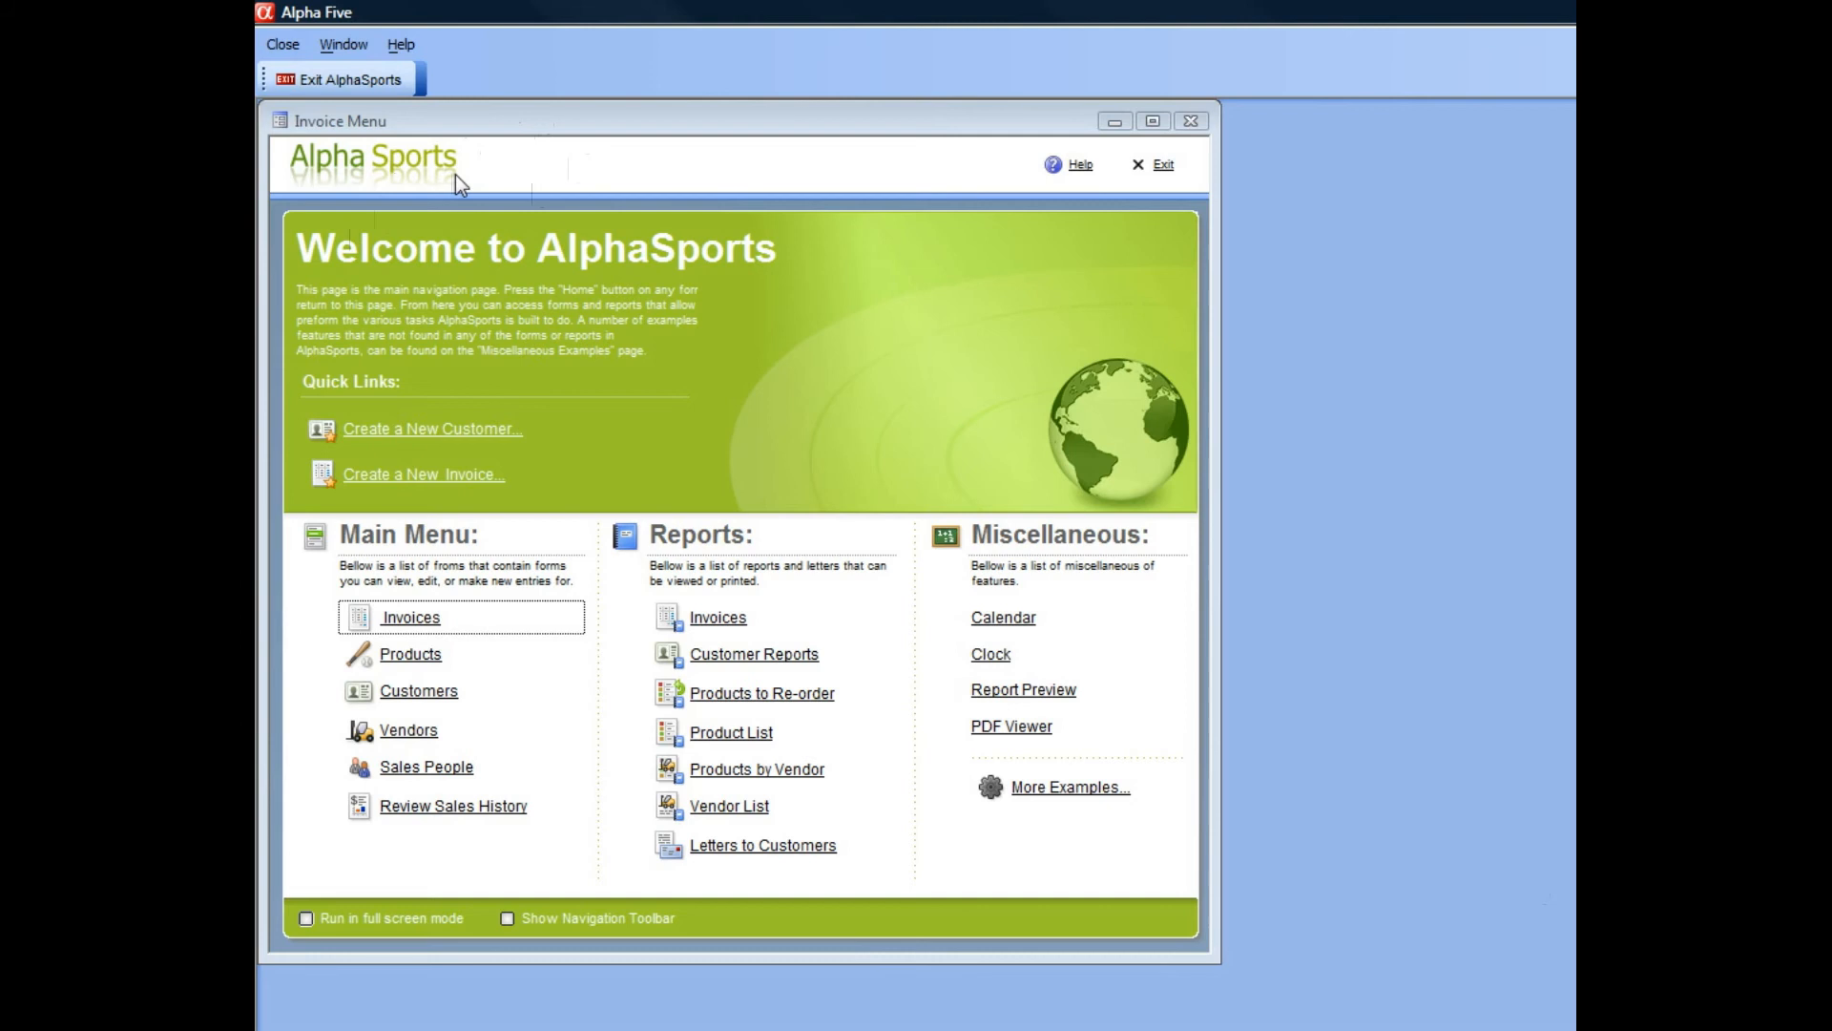
Close the Invoice Menu form and show the list of tables and sets in the AlphaSports database.
left_click(1191, 122)
left_click(1225, 694)
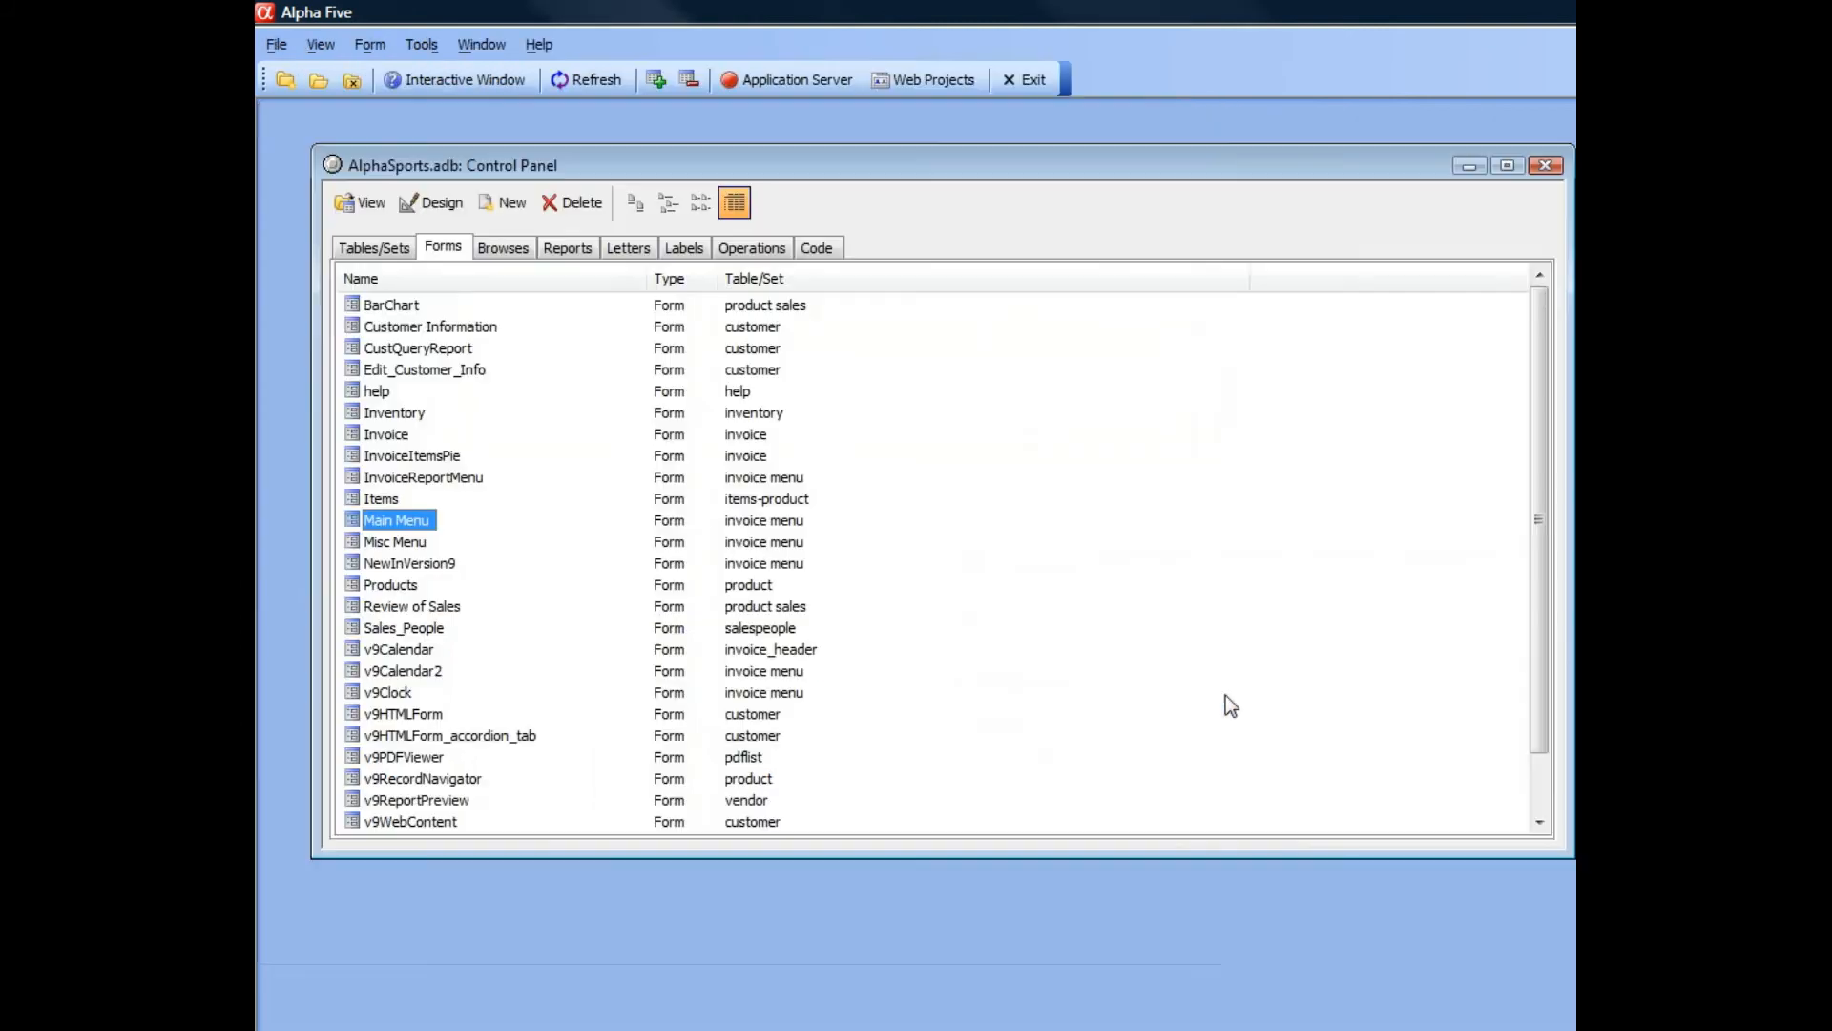
left_click(374, 250)
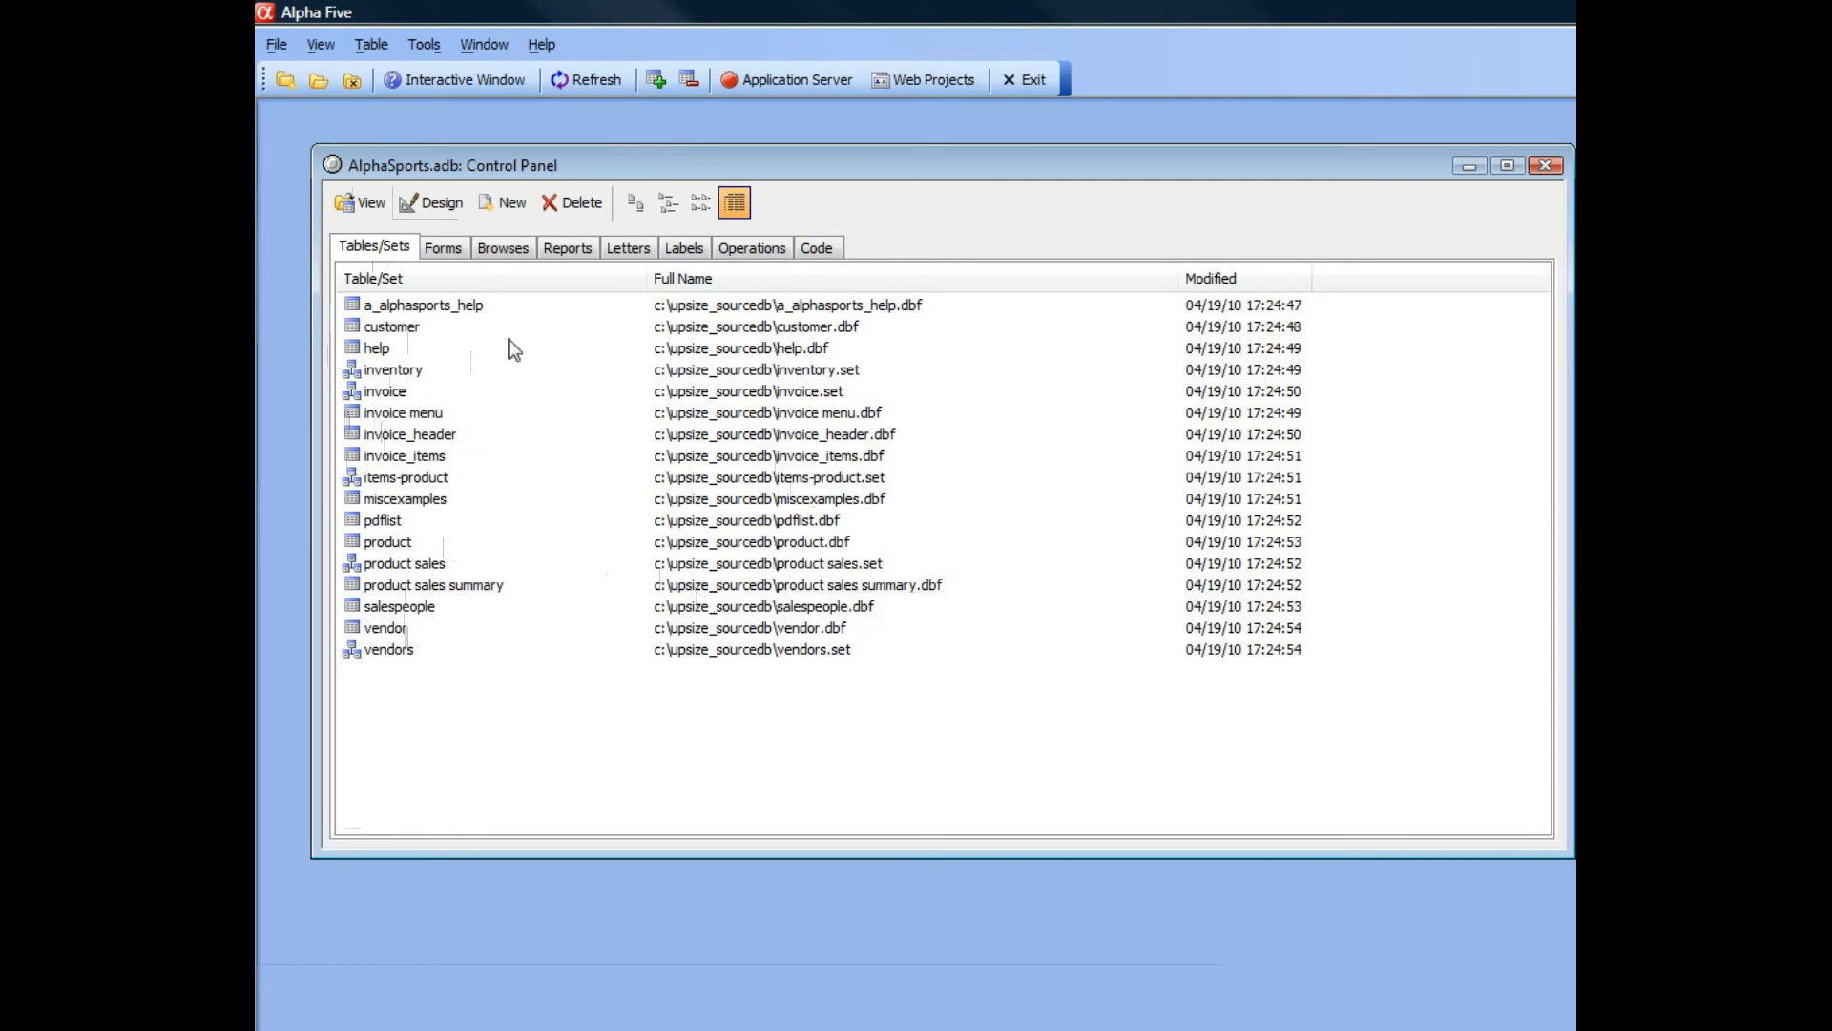
Start the Database Upsize Genie, accept the proposed target location and allow existing files in the target folder to be overwritten.
left_click(424, 44)
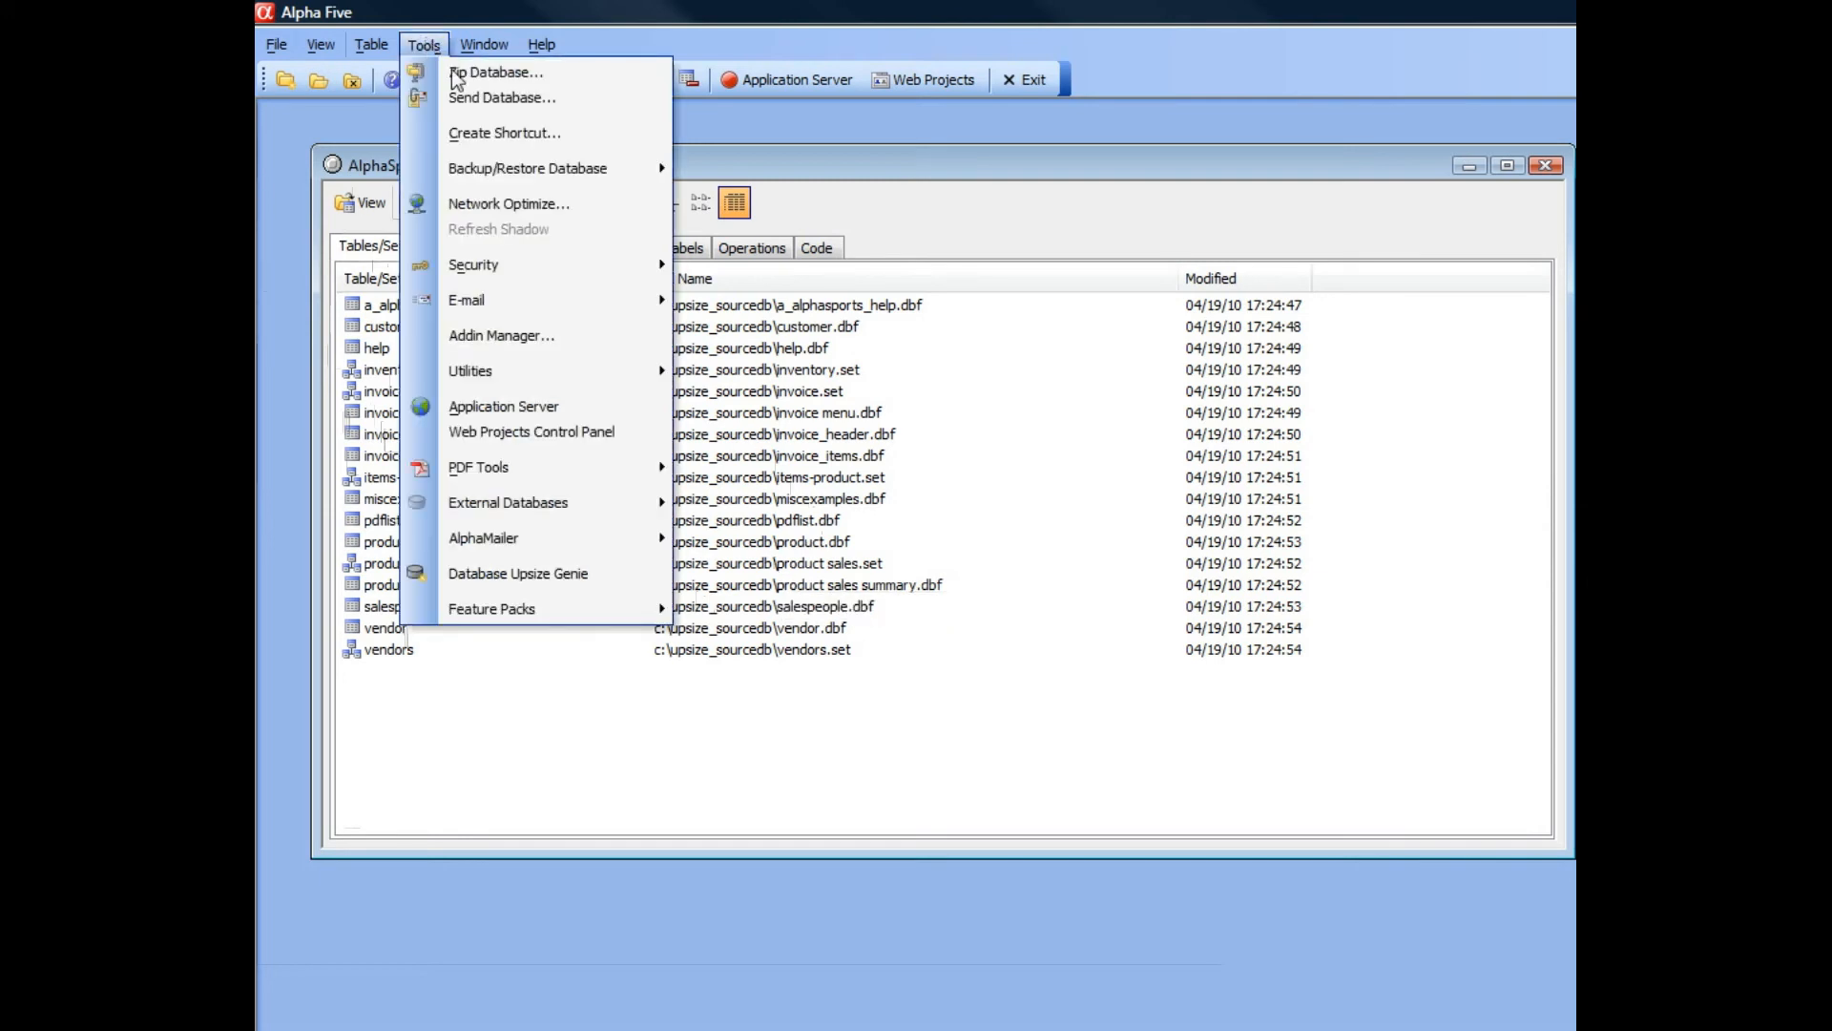
left_click(510, 575)
left_click_drag(1067, 359, 578, 213)
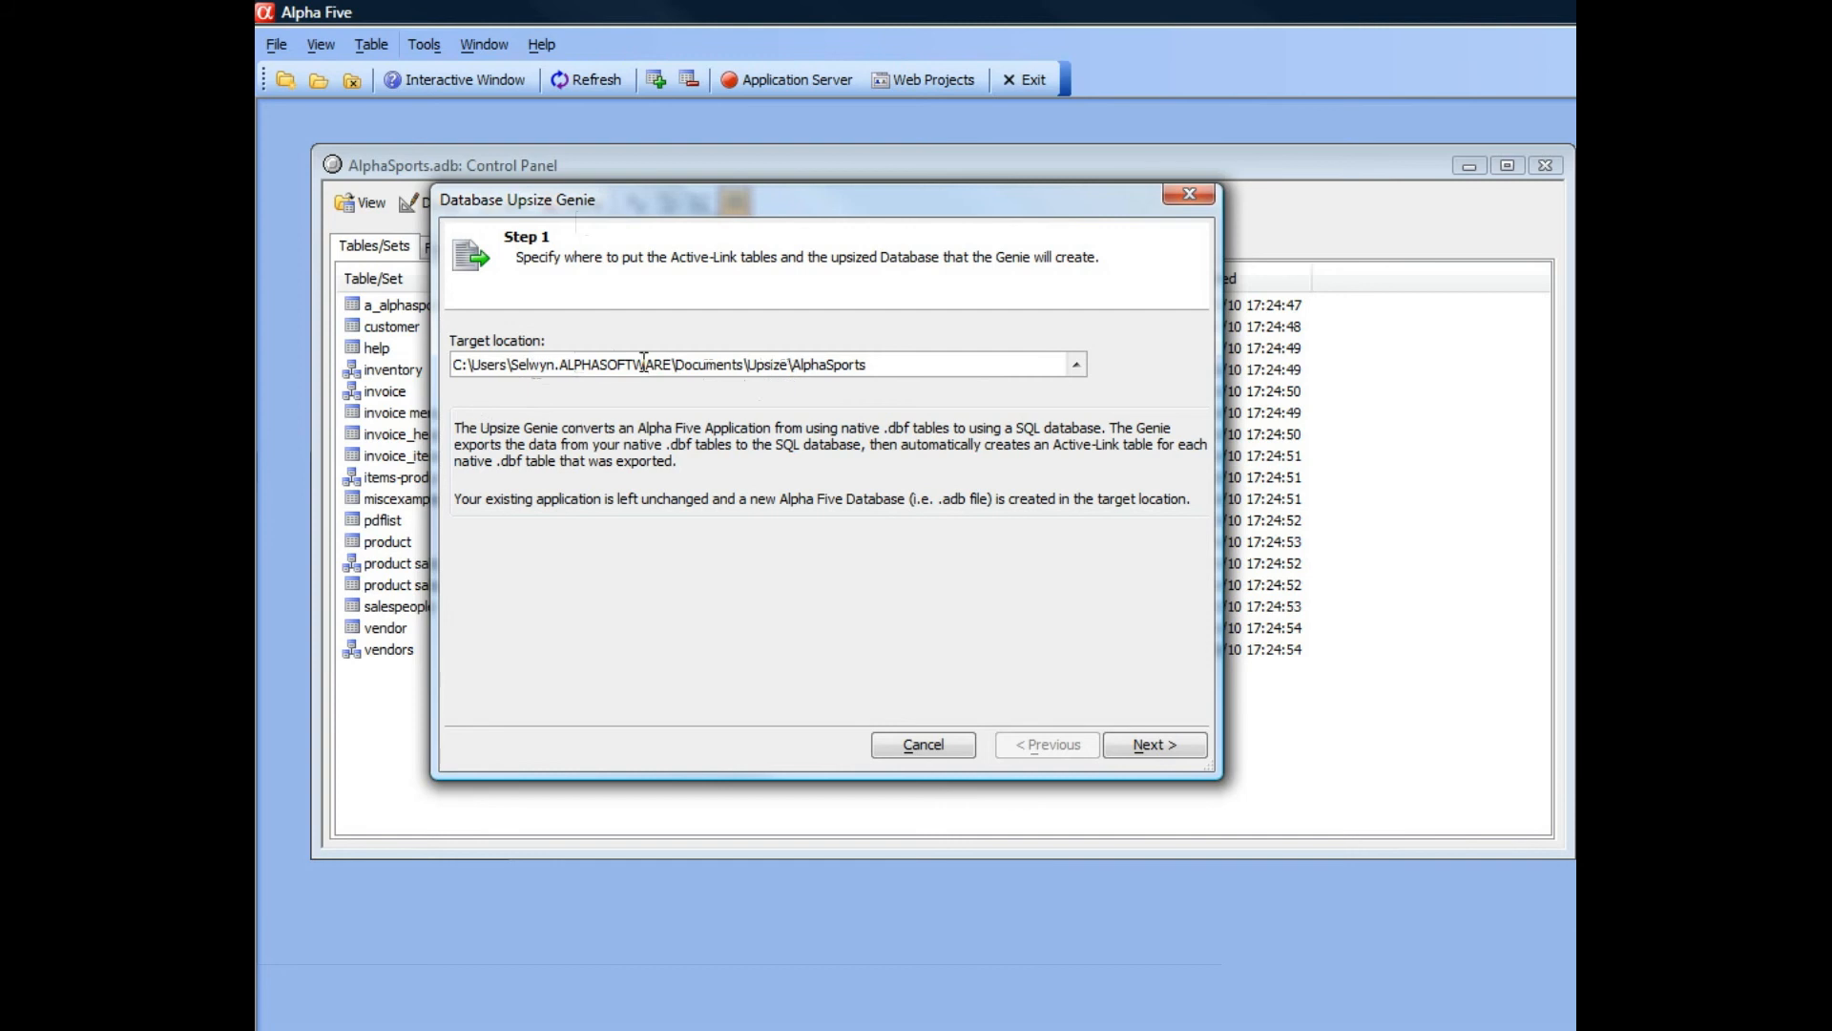
left_click(1133, 747)
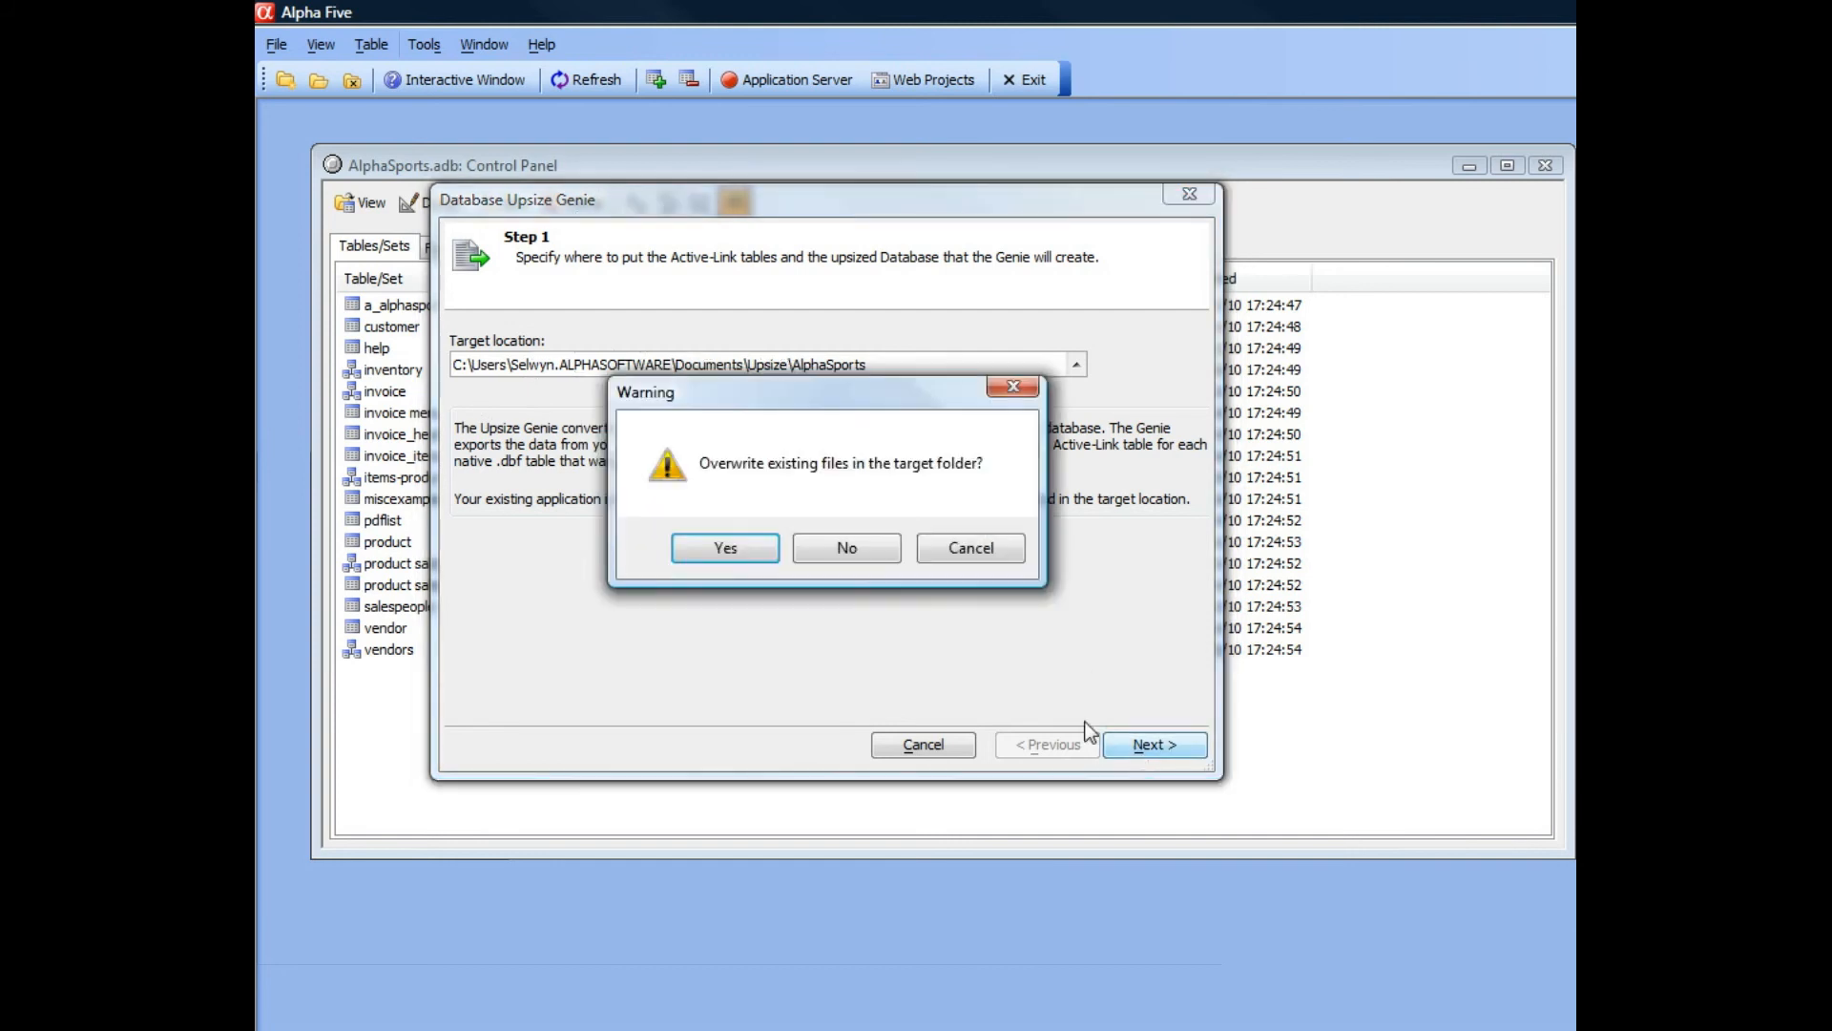
left_click(716, 551)
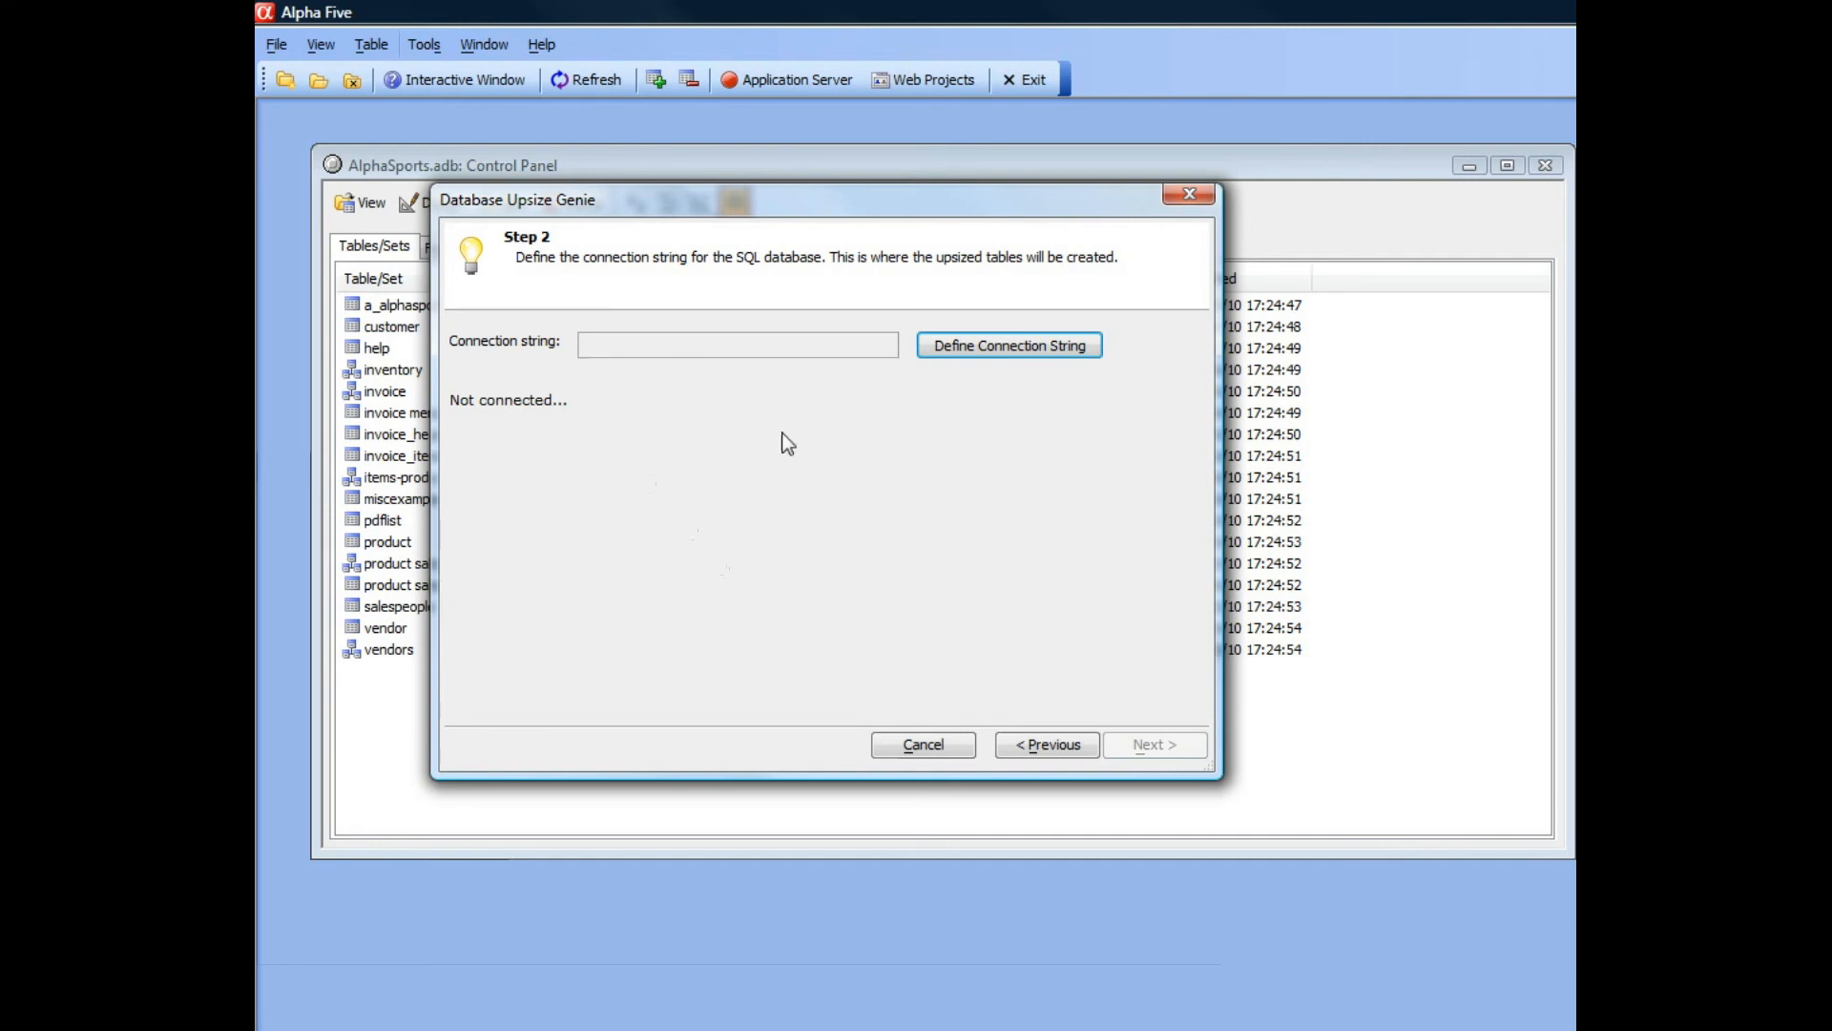
Start building a new connection string for the upsized database with SQLServer as the connection type.
left_click(1012, 347)
left_click_drag(1056, 327, 569, 164)
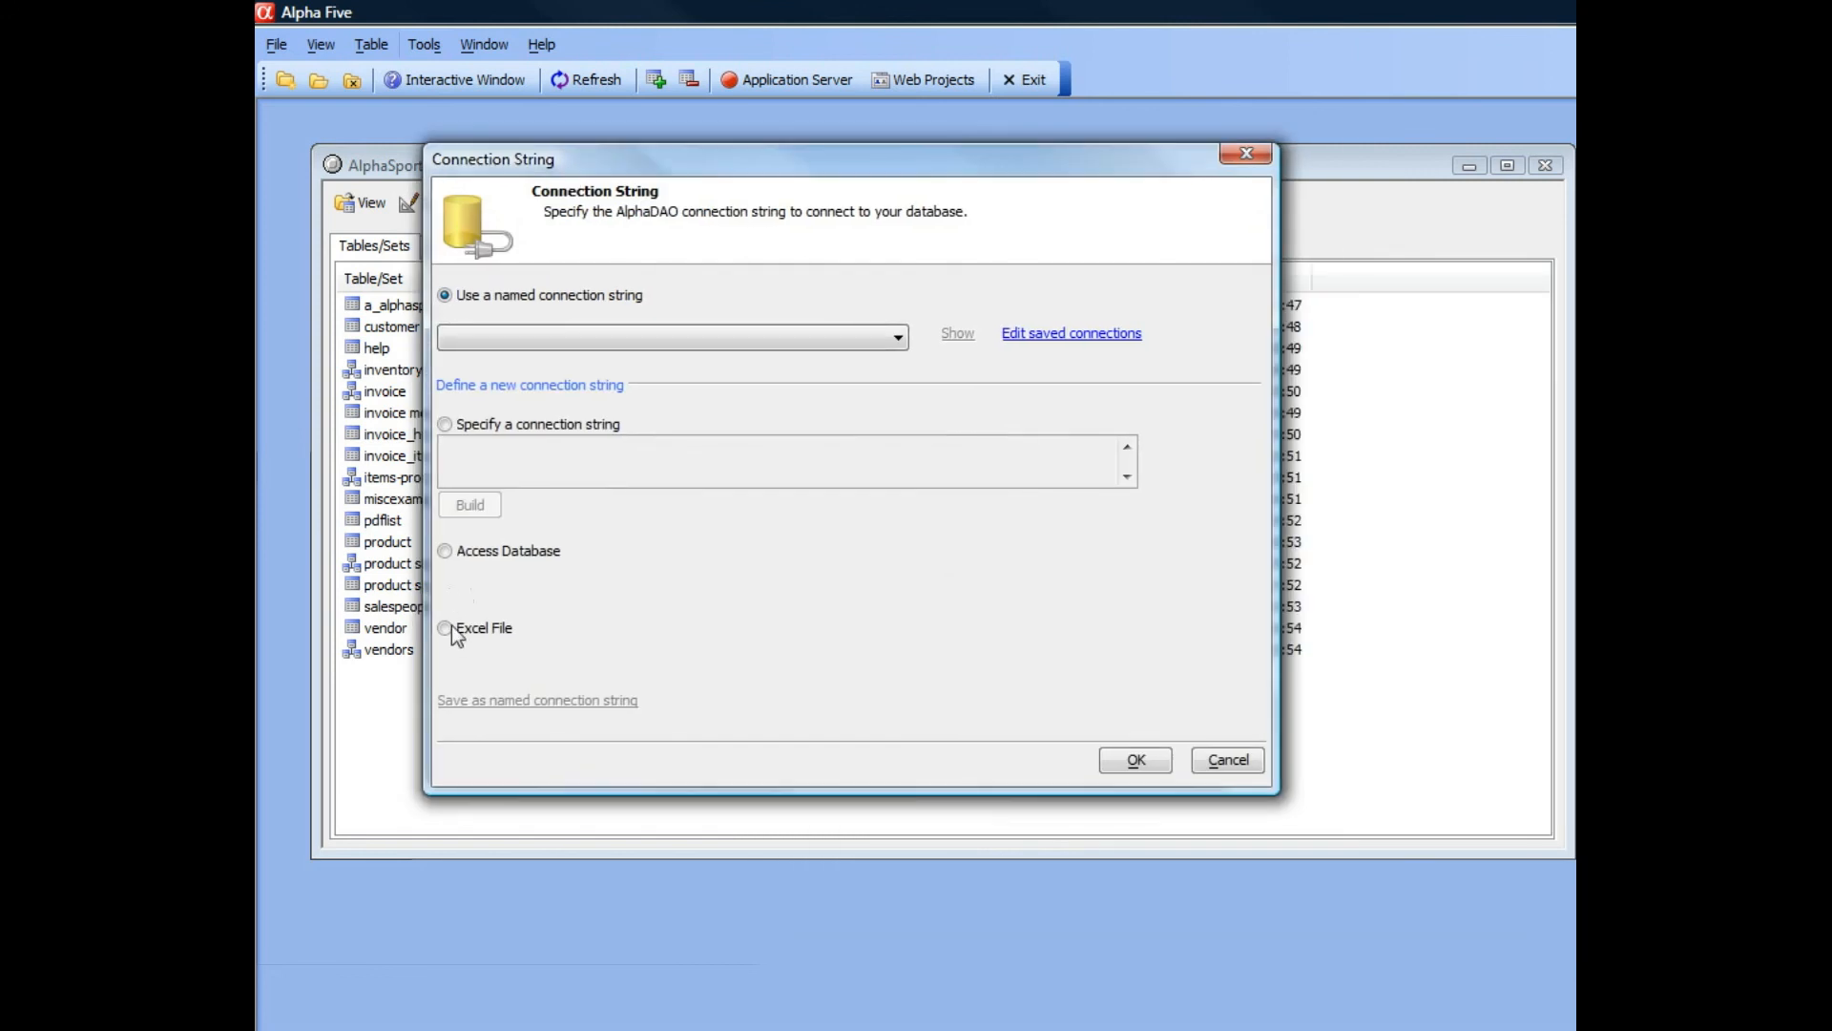
left_click(445, 423)
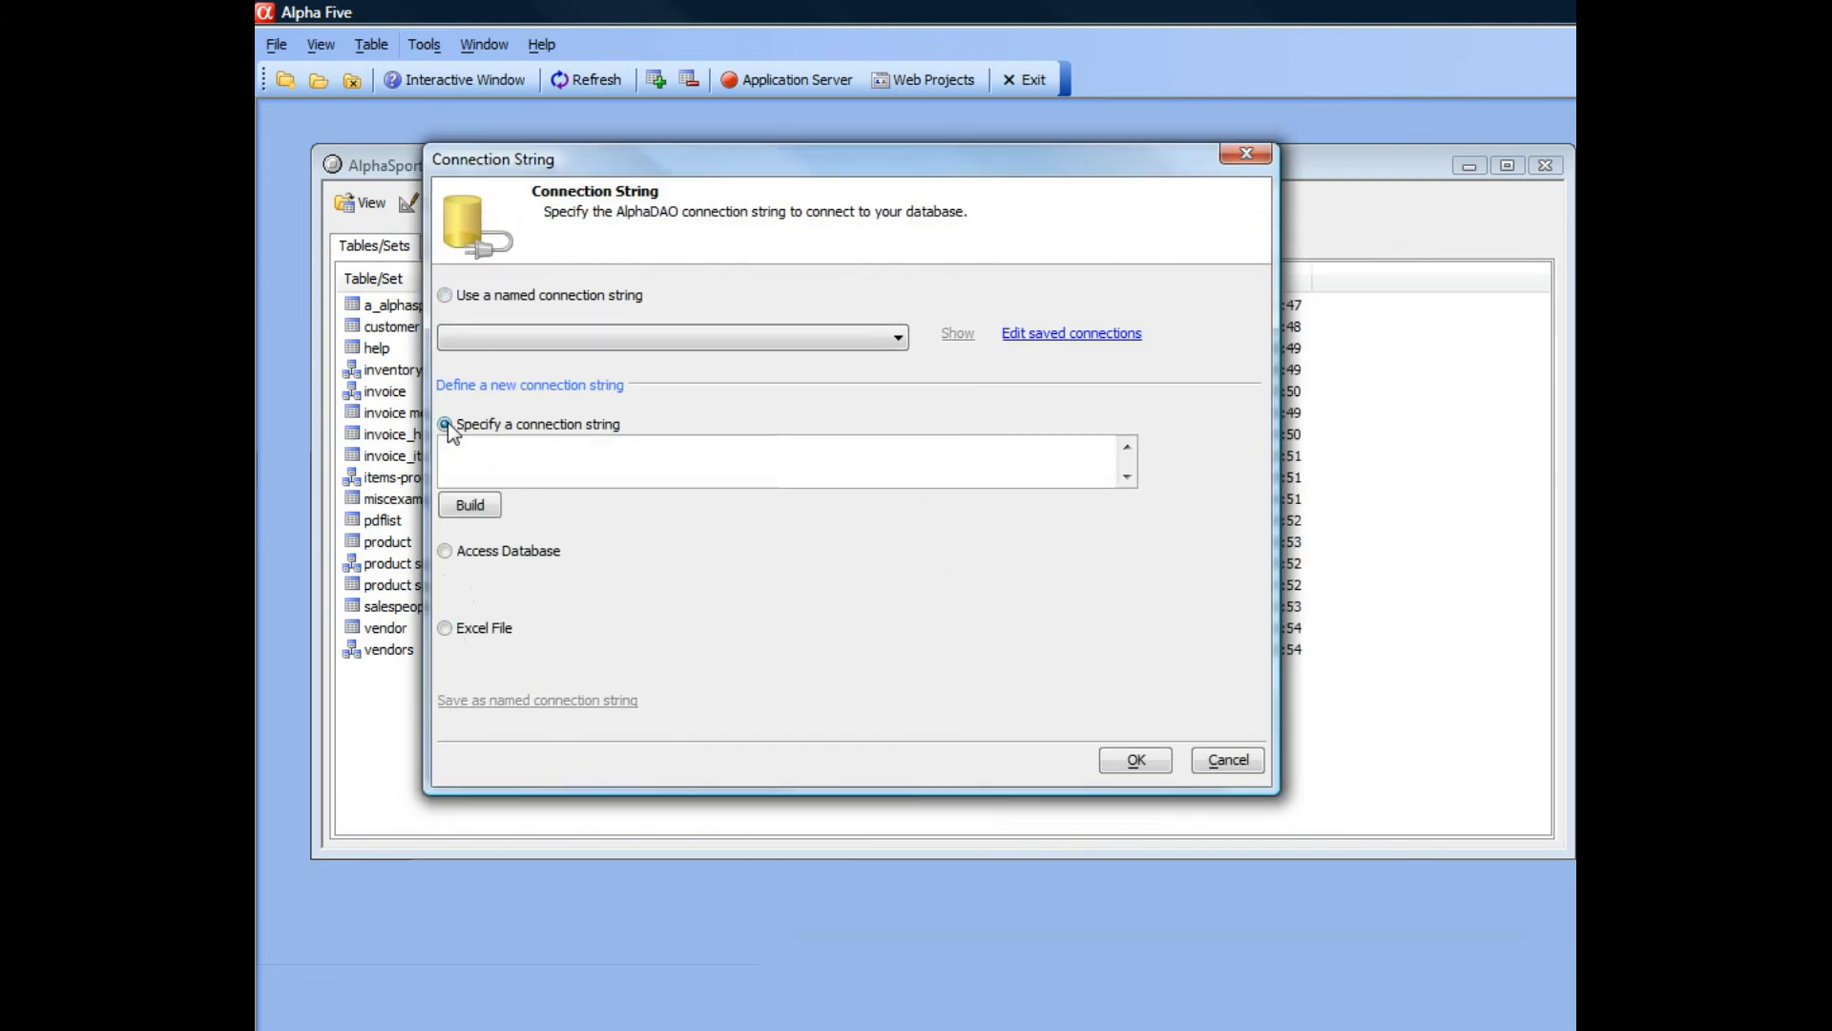
left_click(469, 506)
left_click_drag(1117, 250, 576, 201)
left_click(975, 241)
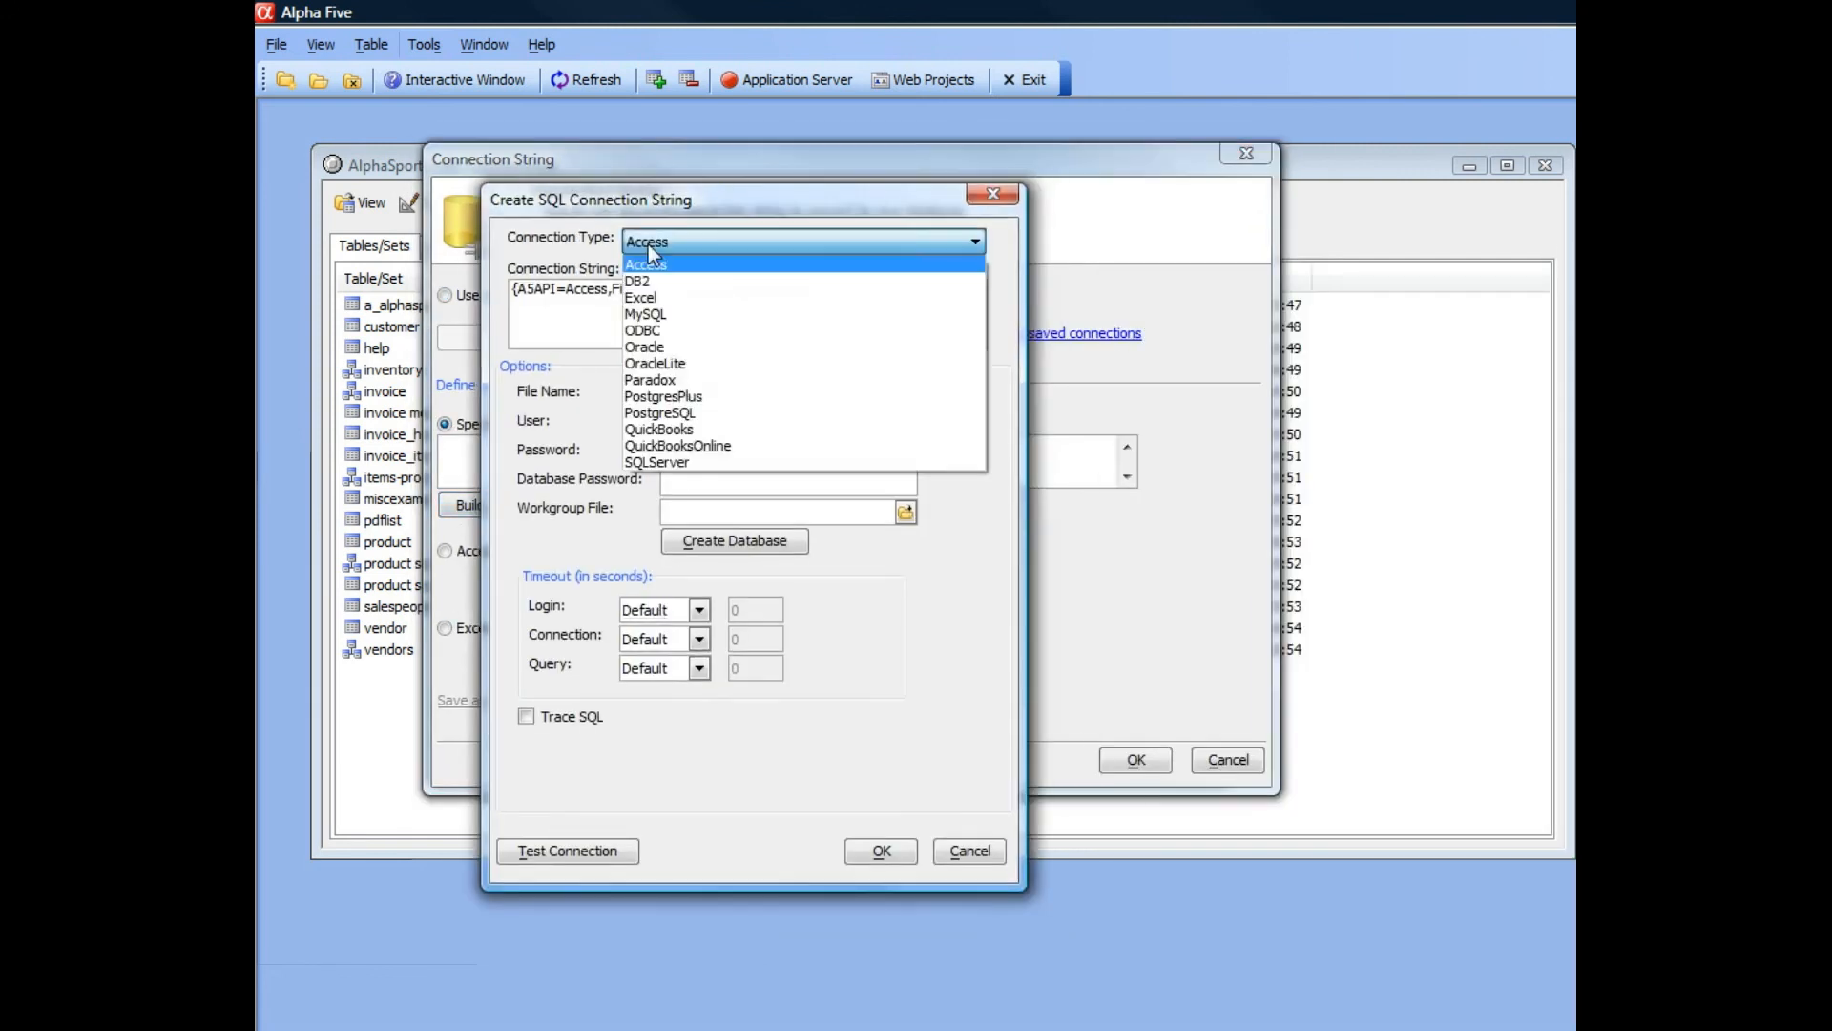
left_click(679, 462)
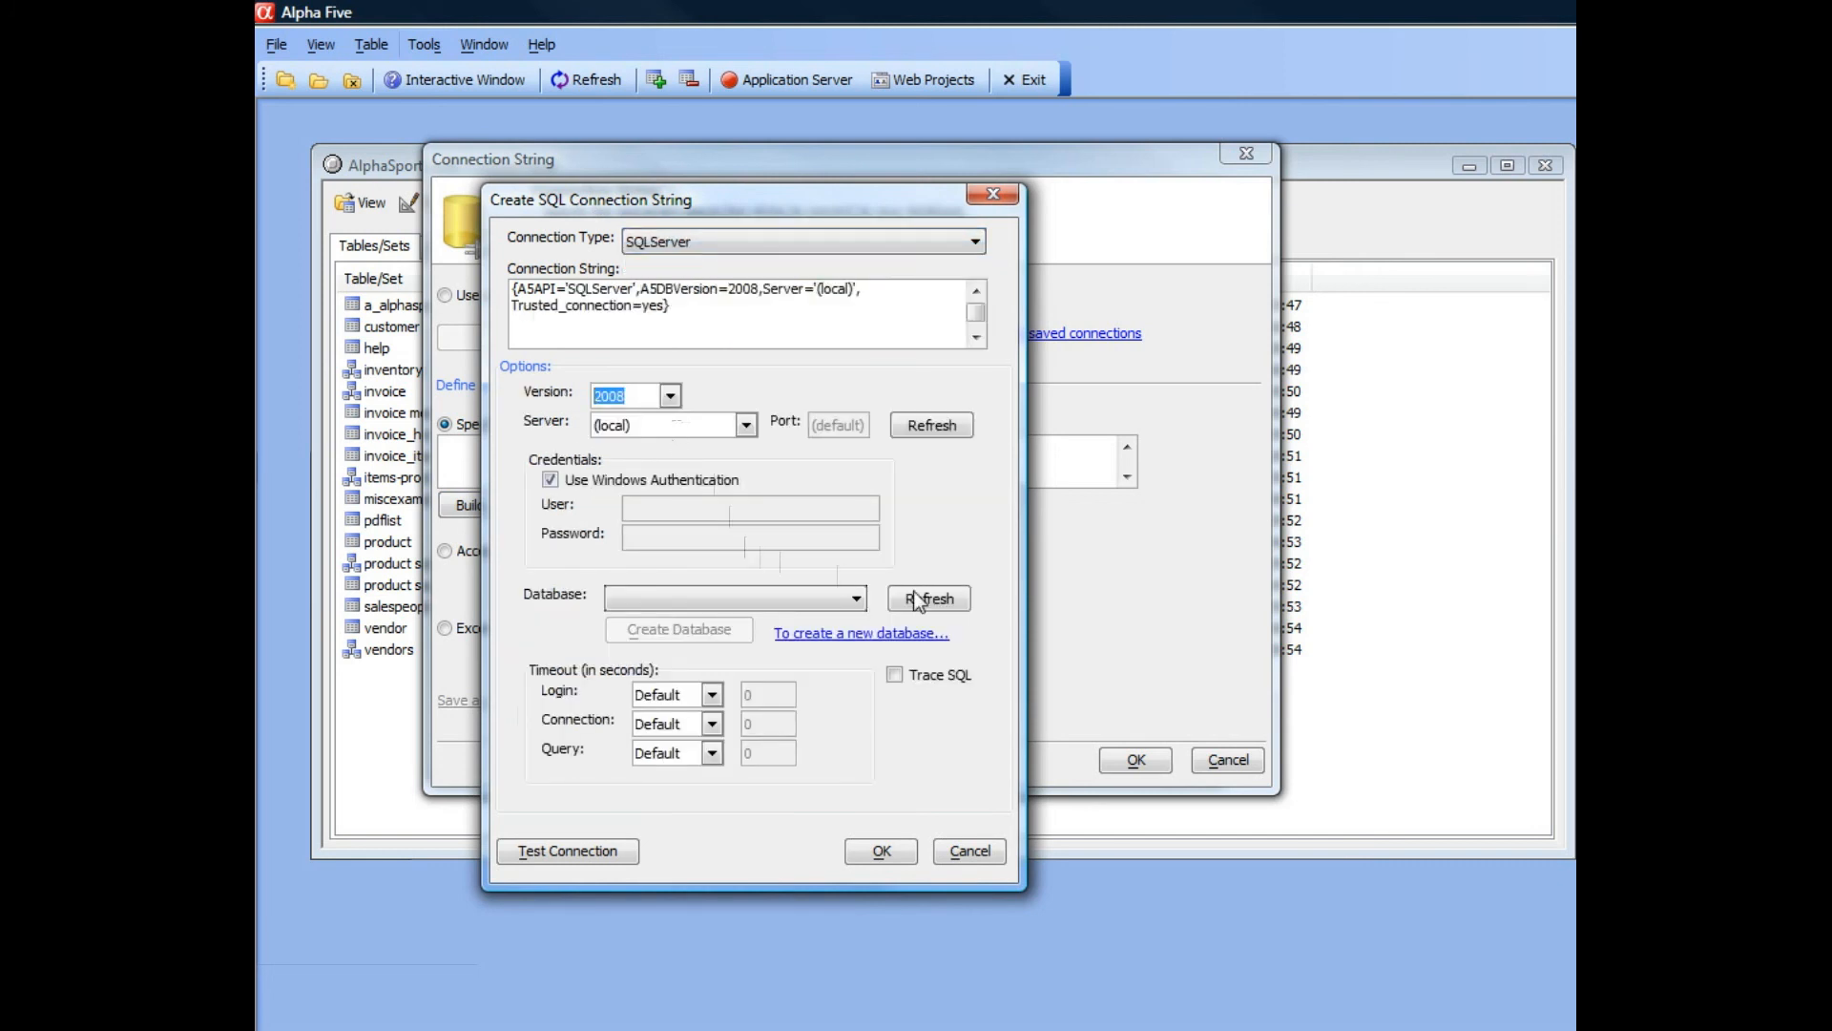
Test the local SQL Server connection and read the notice on how to create a new database.
left_click(578, 852)
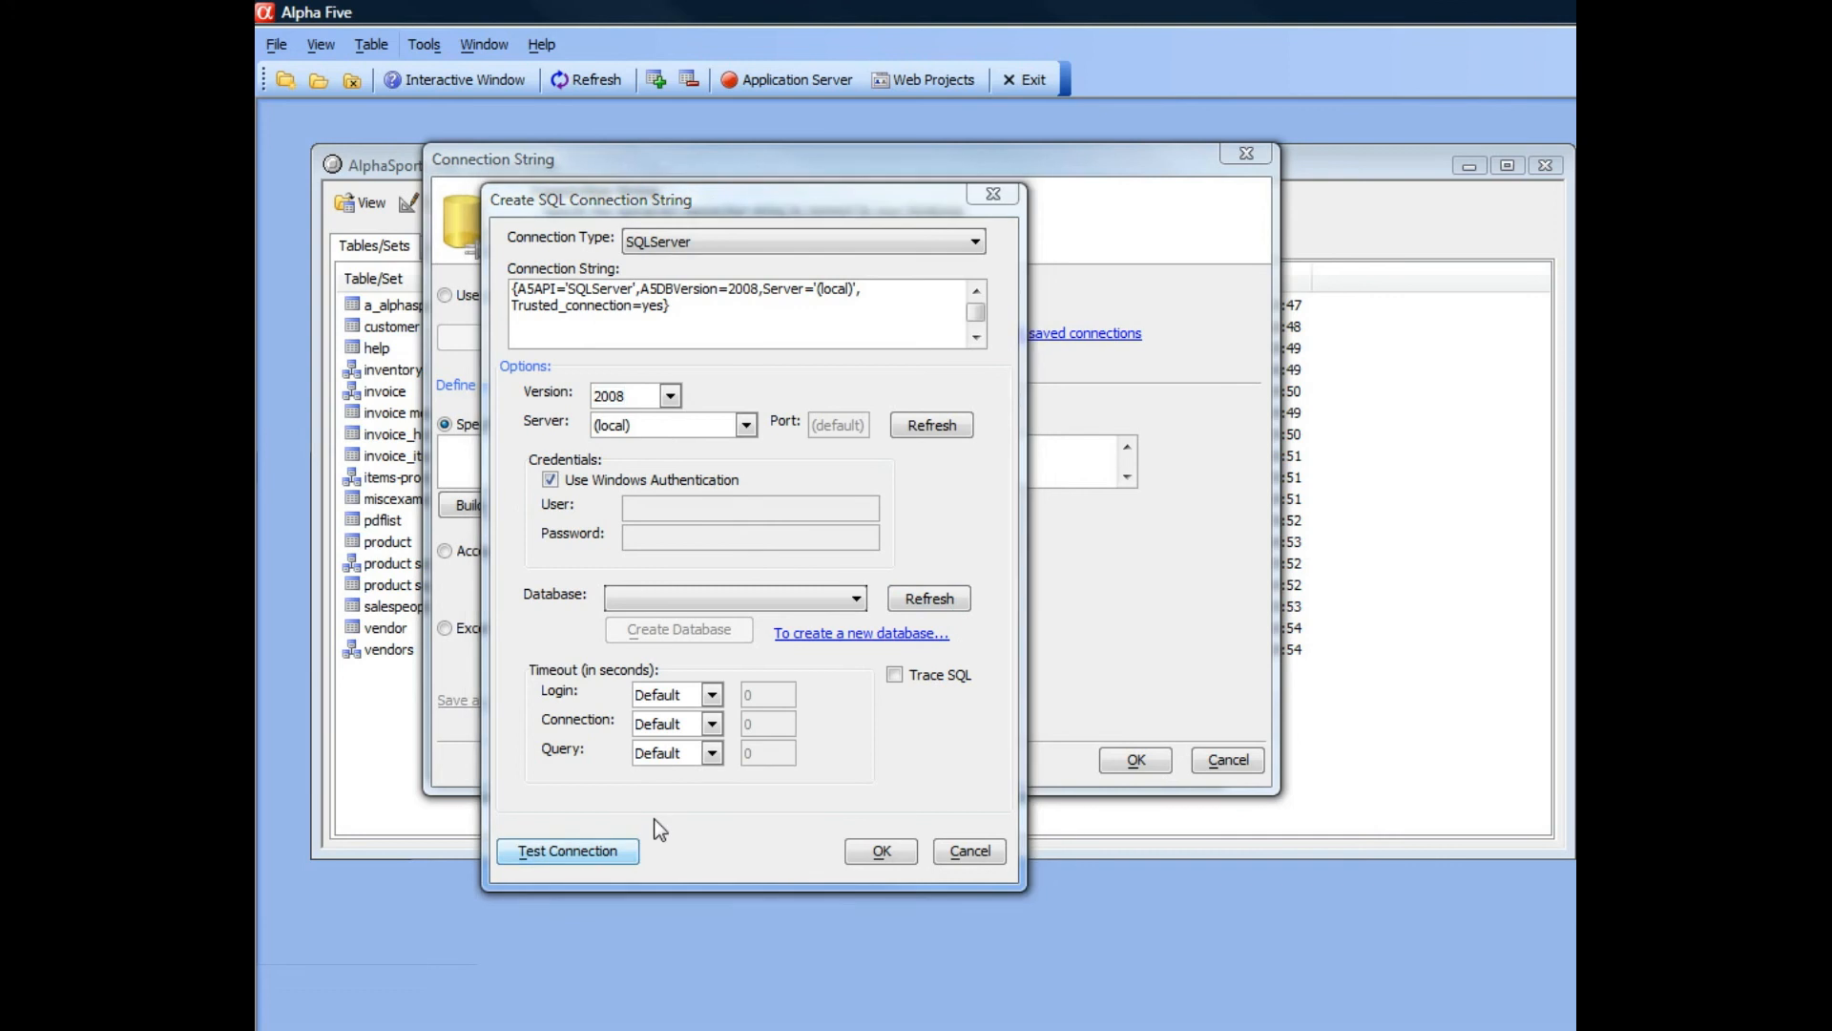
left_click(828, 599)
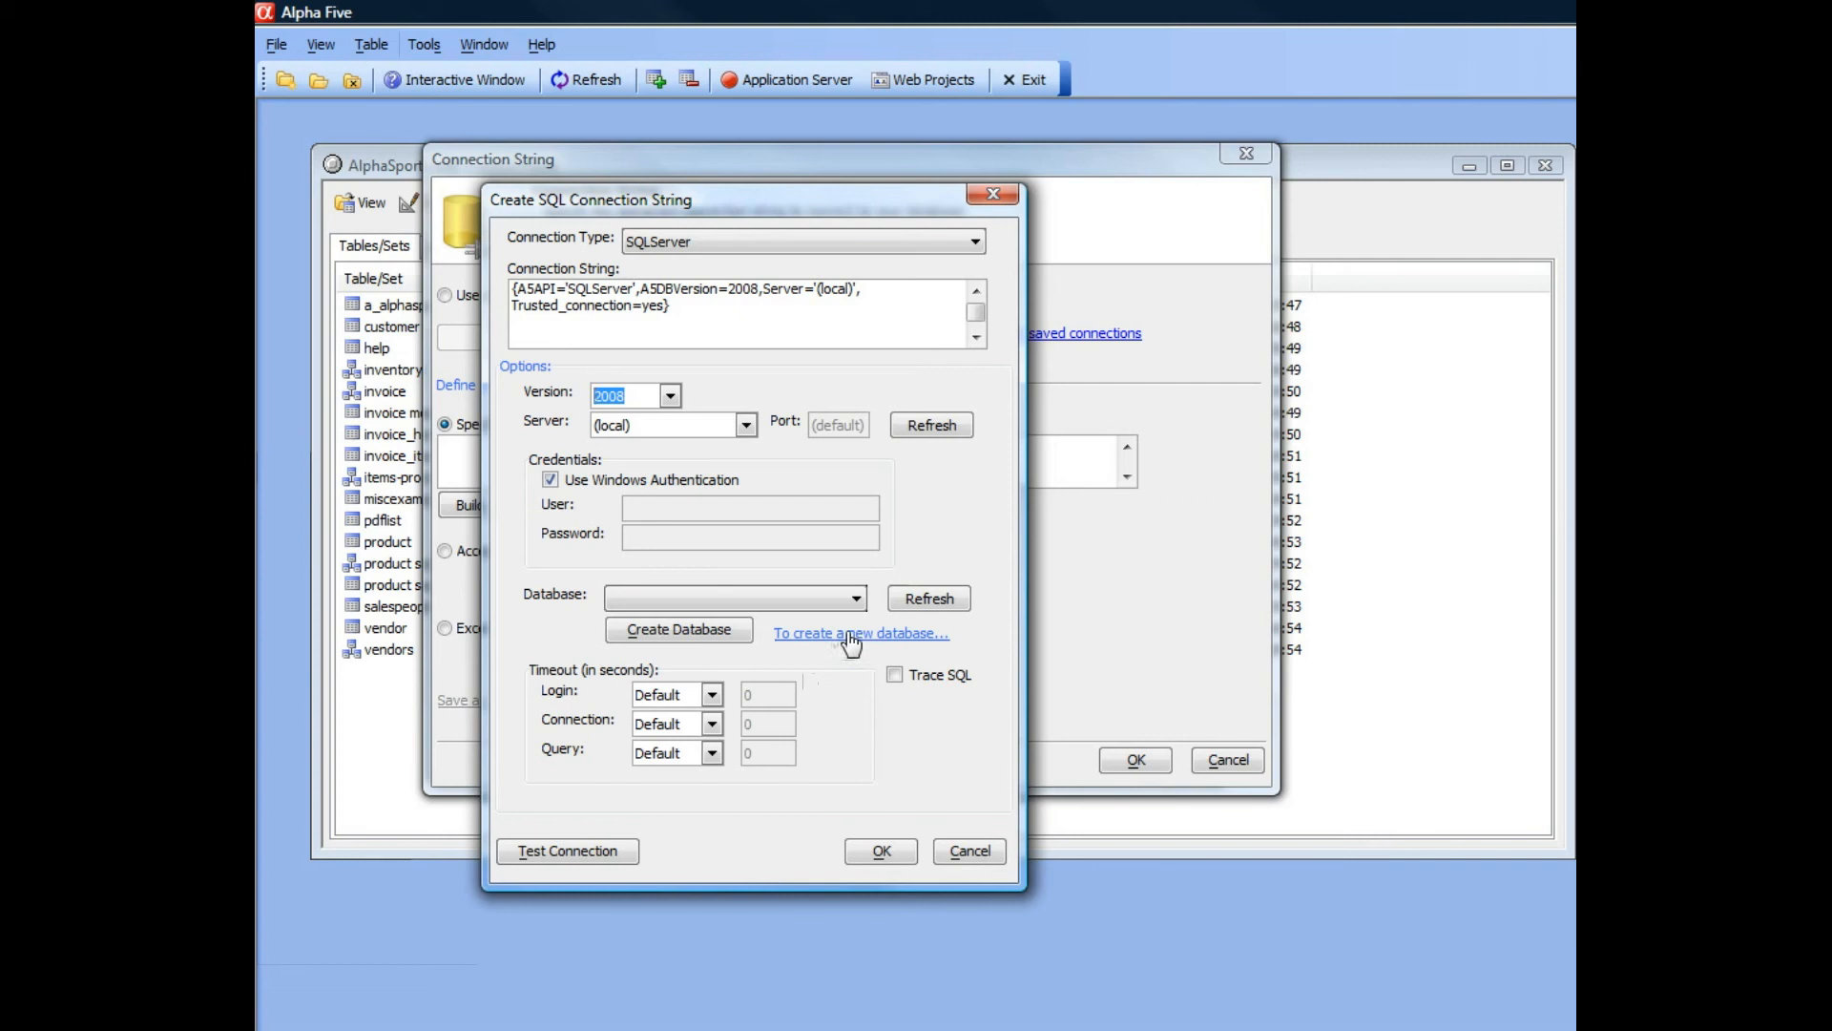
left_click(848, 633)
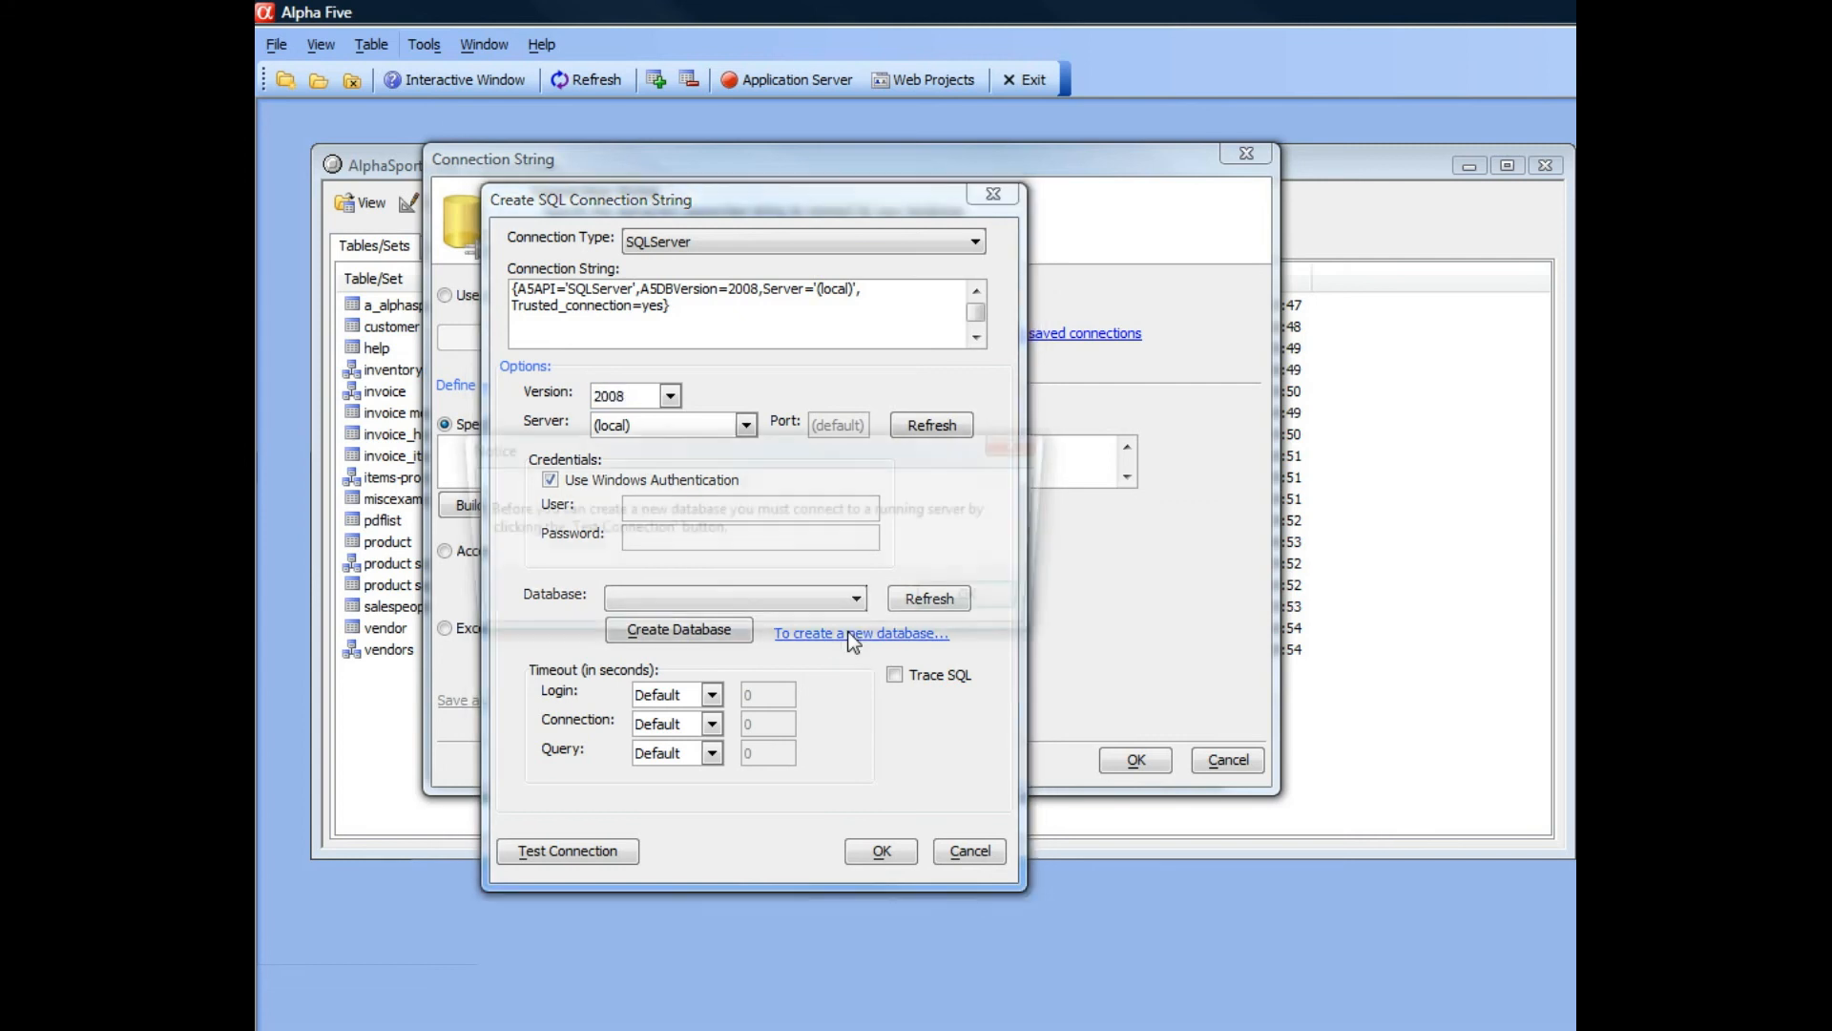
left_click(949, 603)
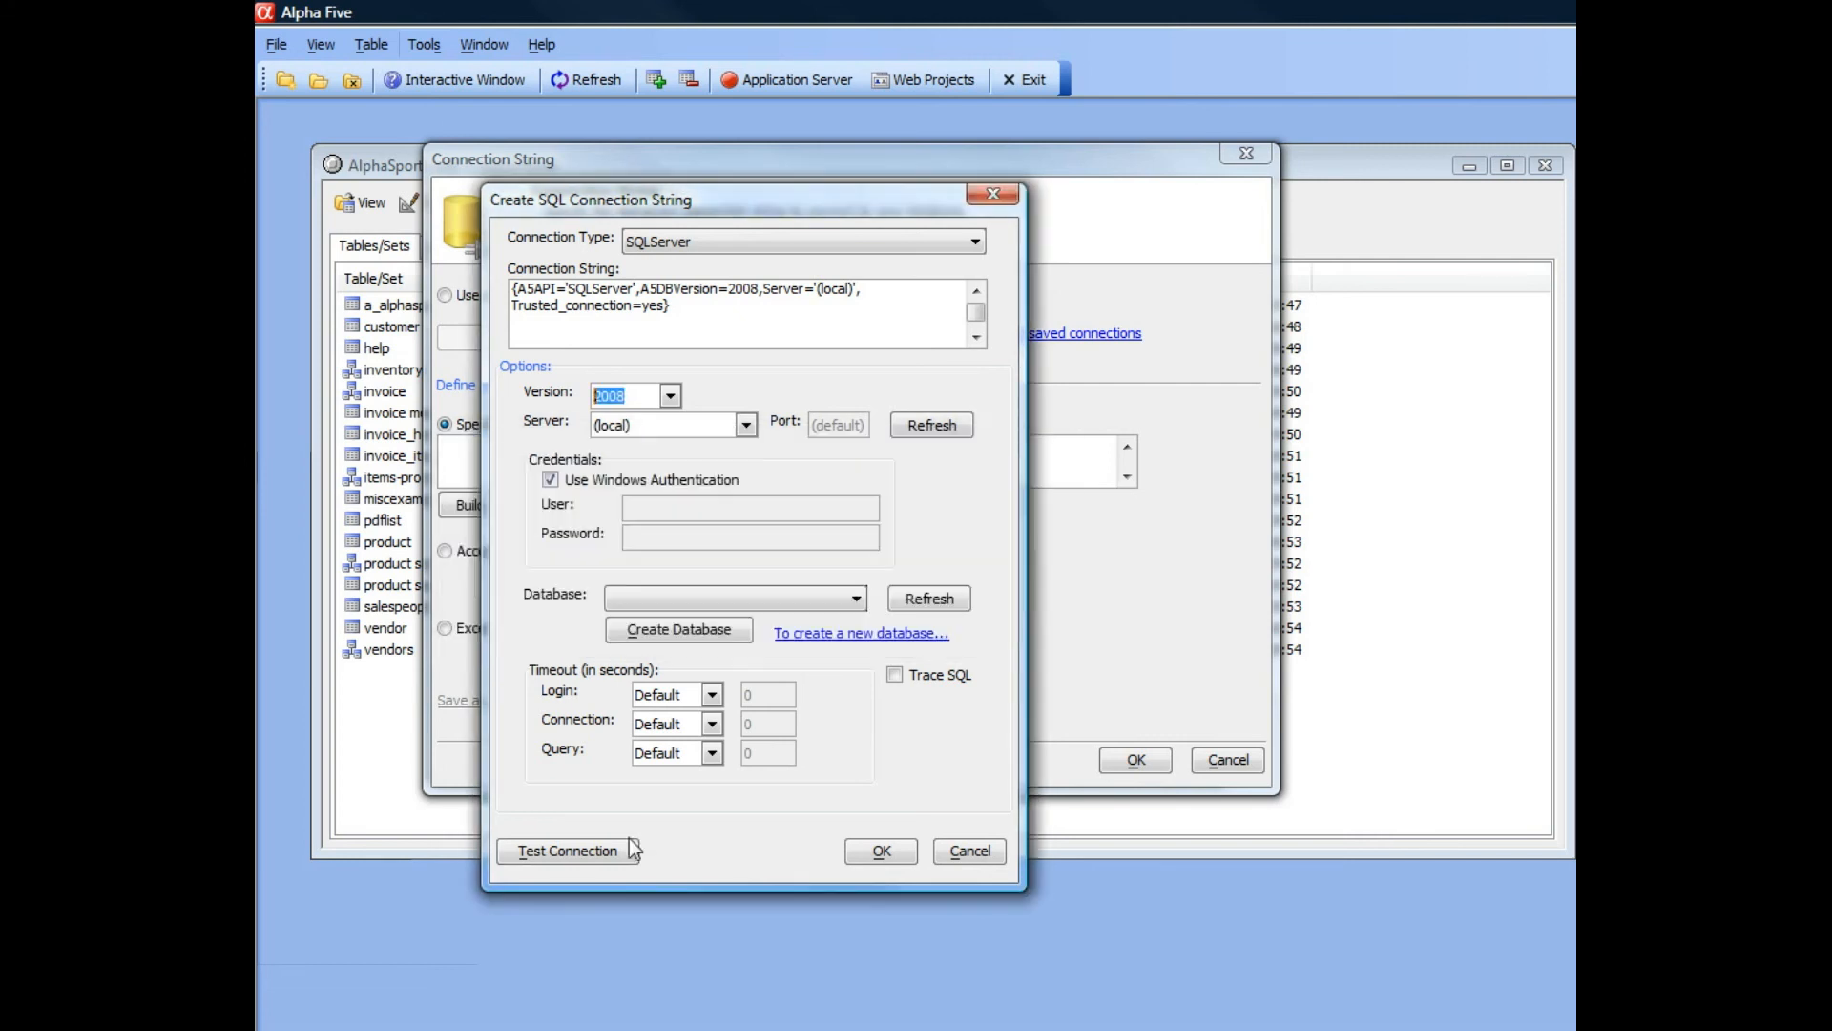
Test the server connection, create a SQL Server database named AlphaSportsUpsize and accept the resulting connection string.
left_click(558, 851)
left_click(810, 594)
left_click(684, 628)
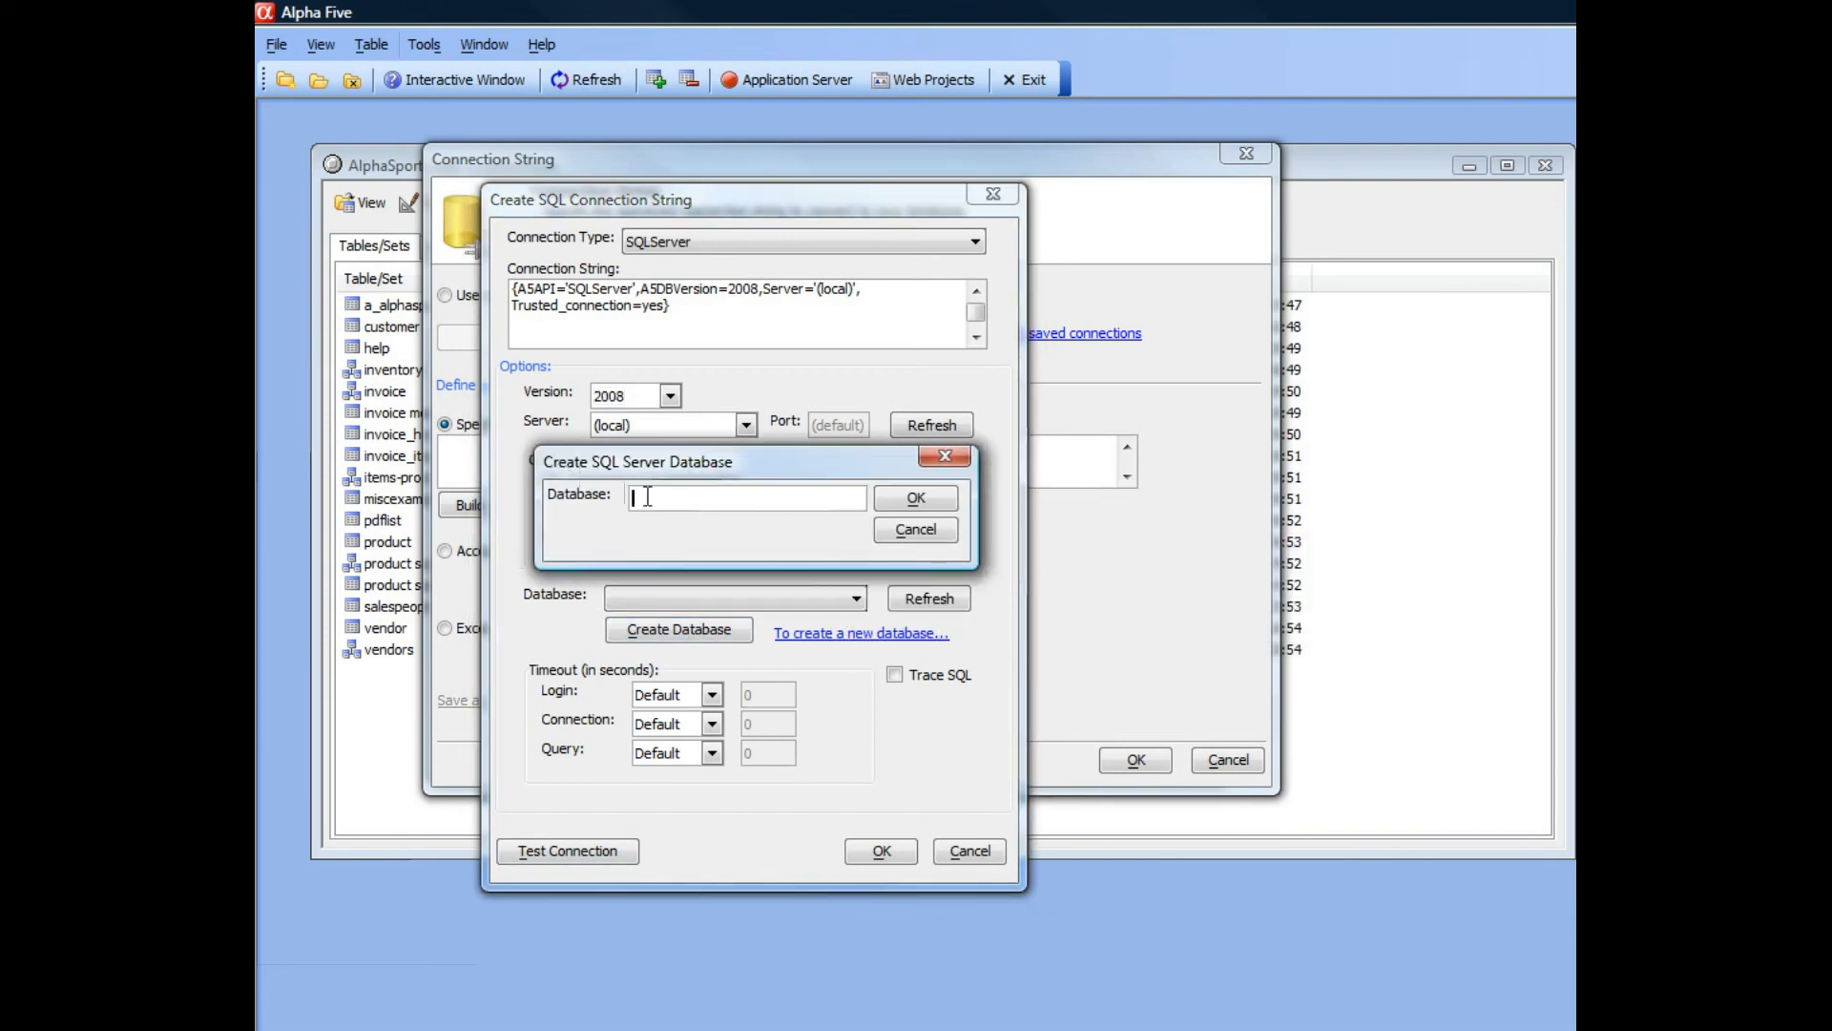
type("AlphaSportsUpsize")
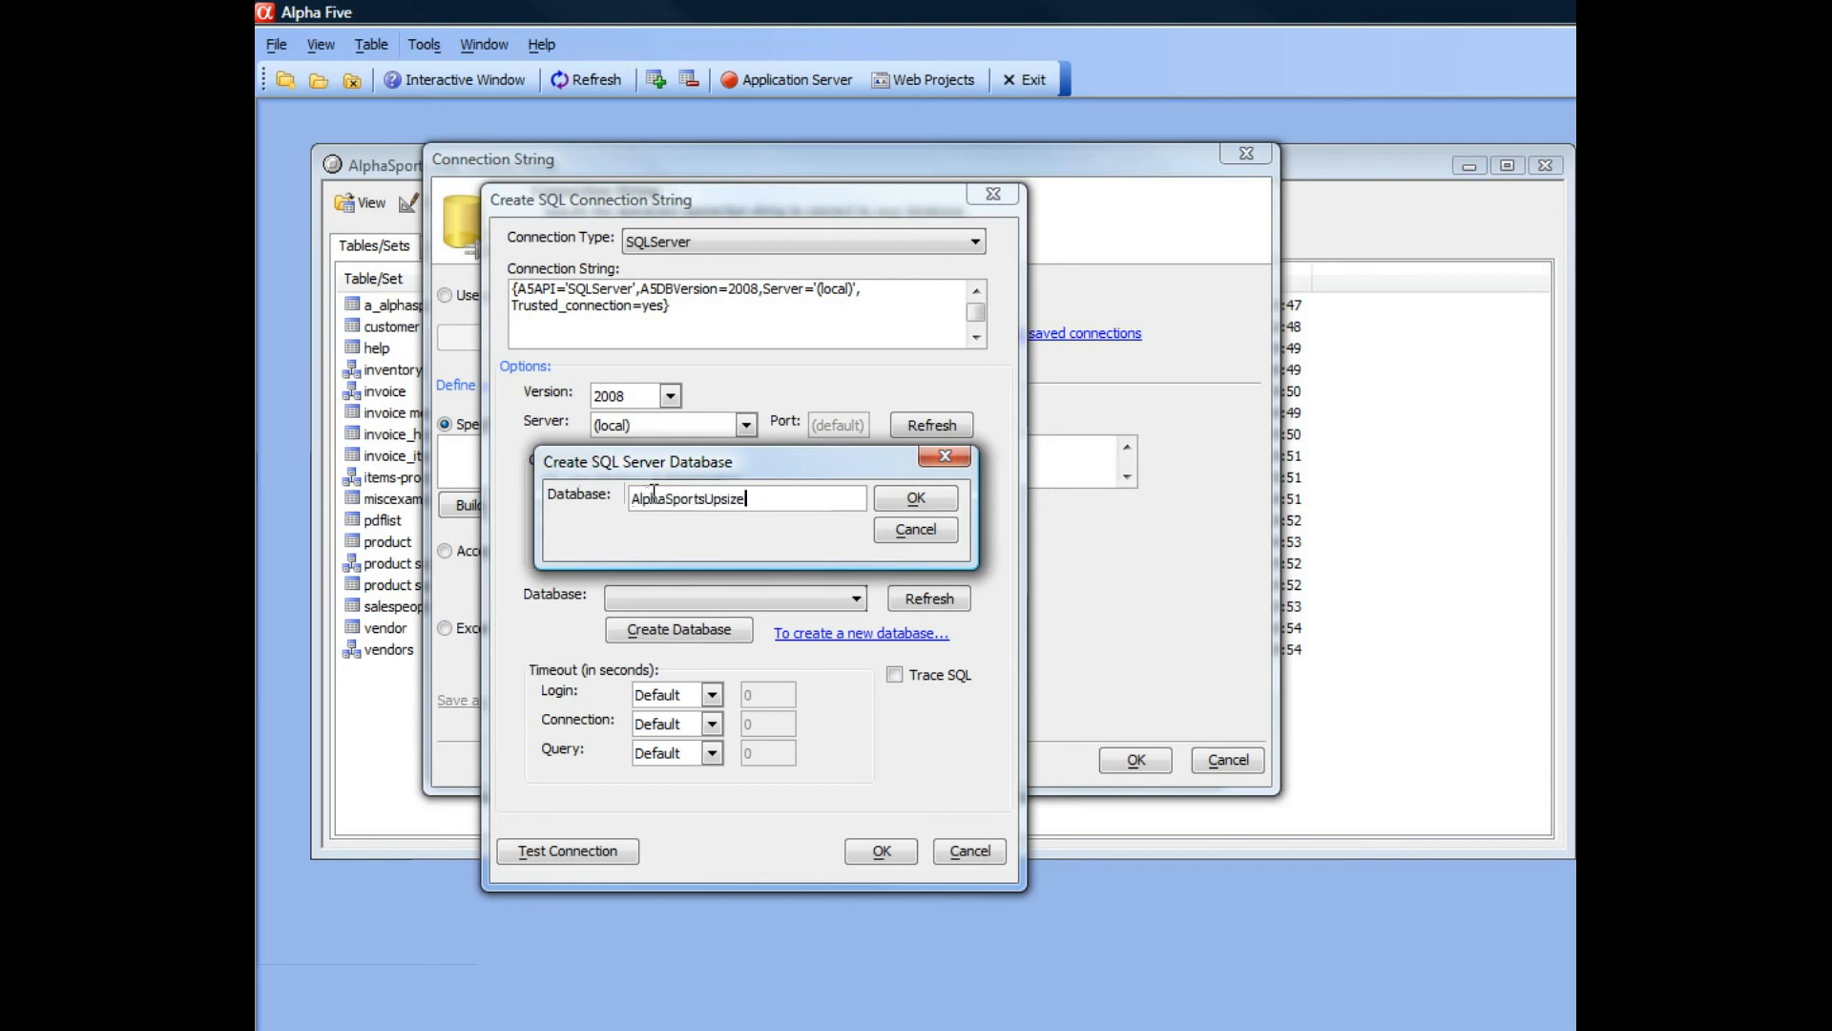
left_click(916, 498)
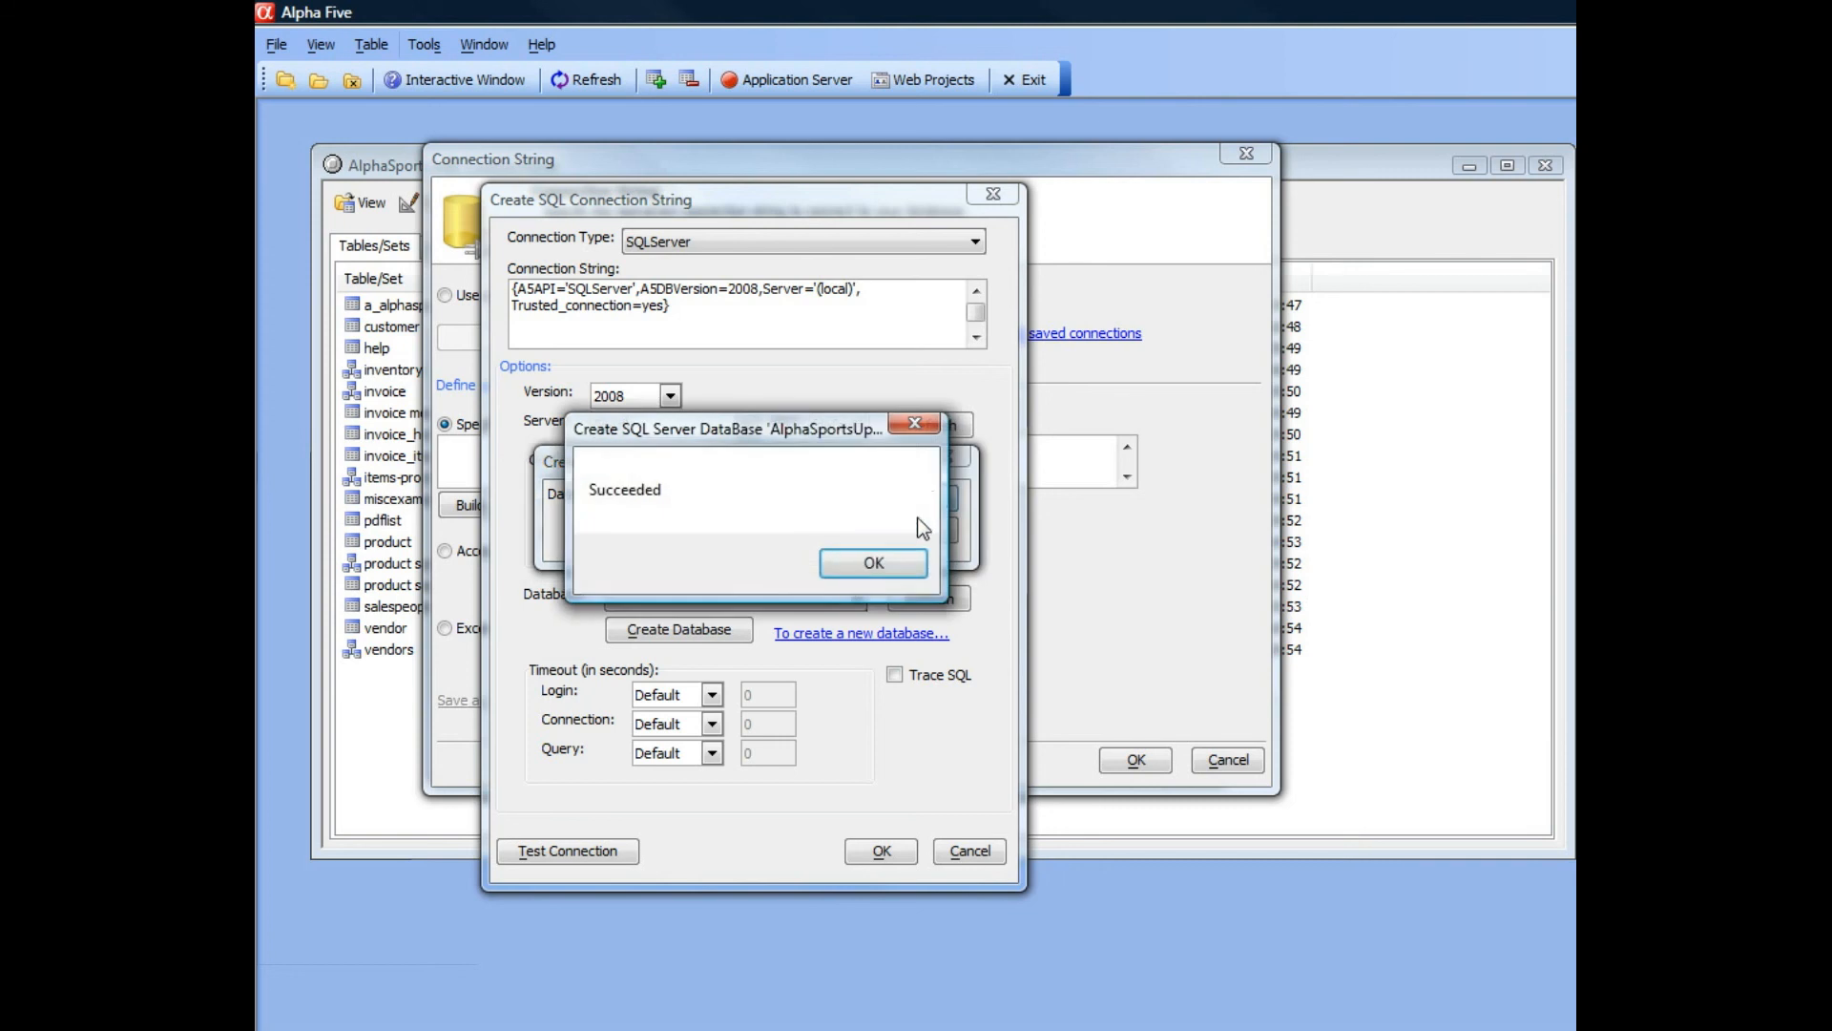
left_click(837, 565)
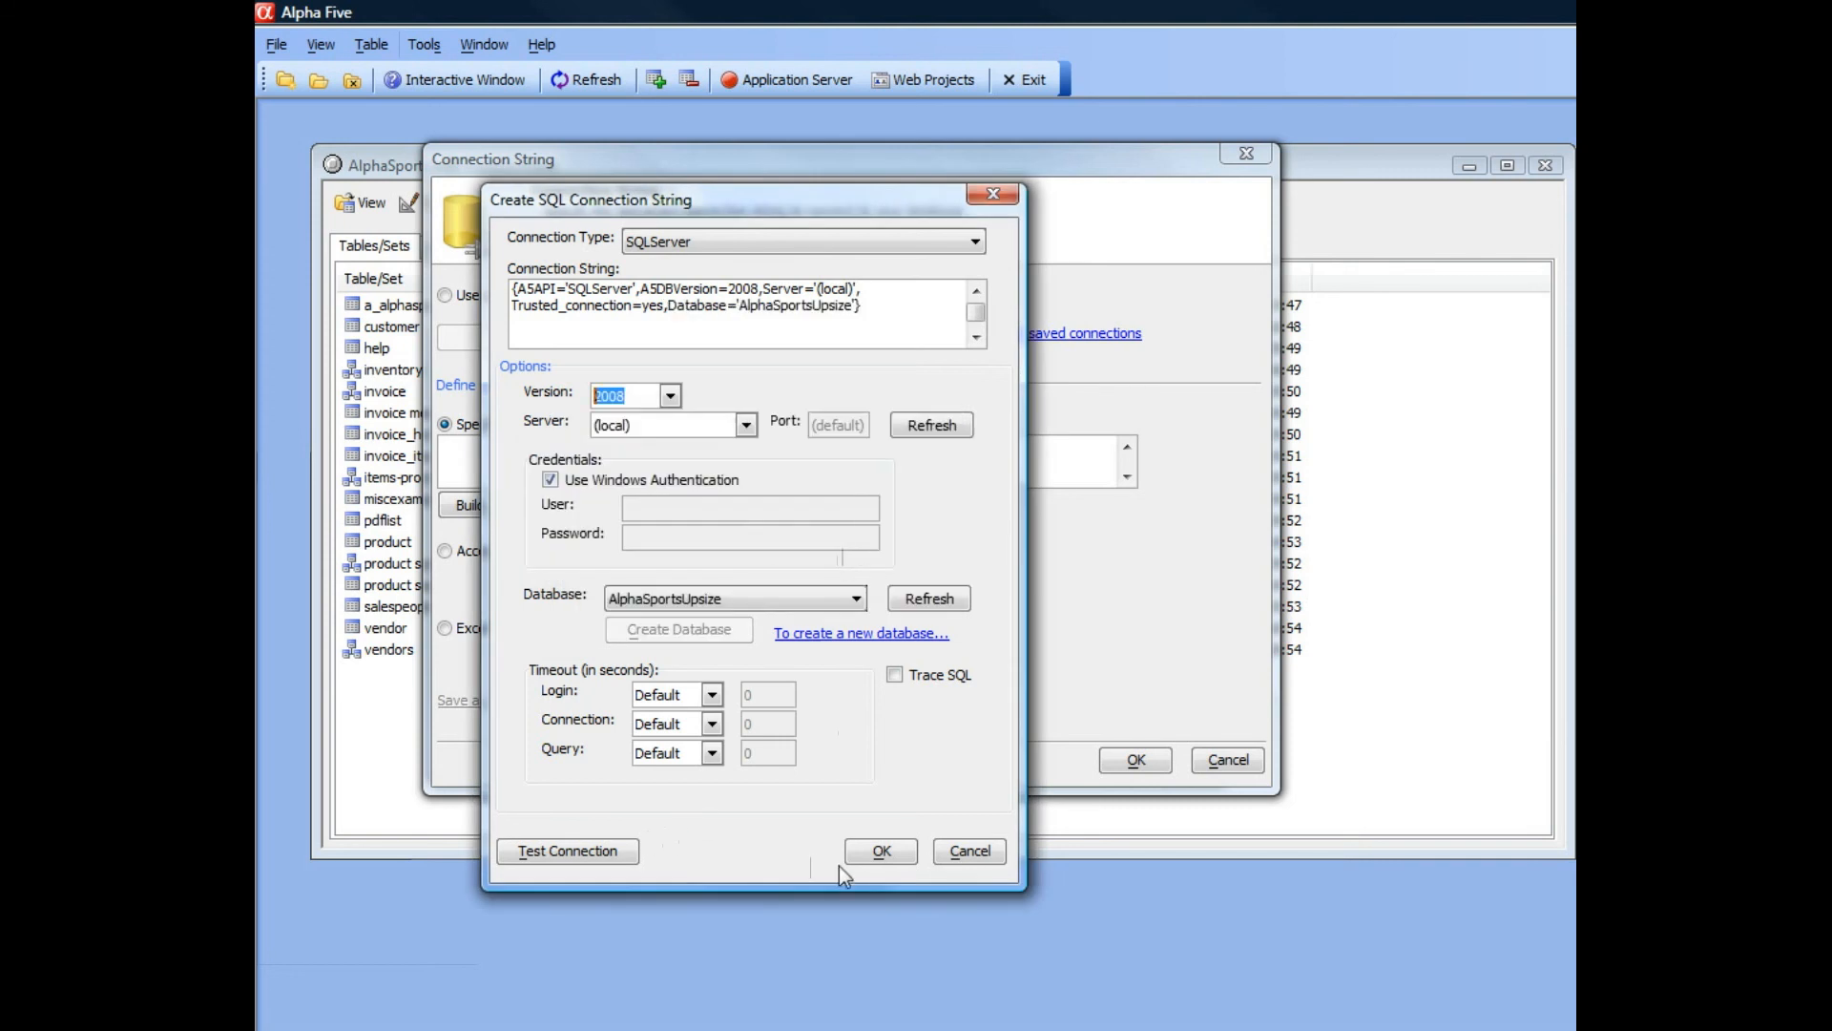
left_click(870, 846)
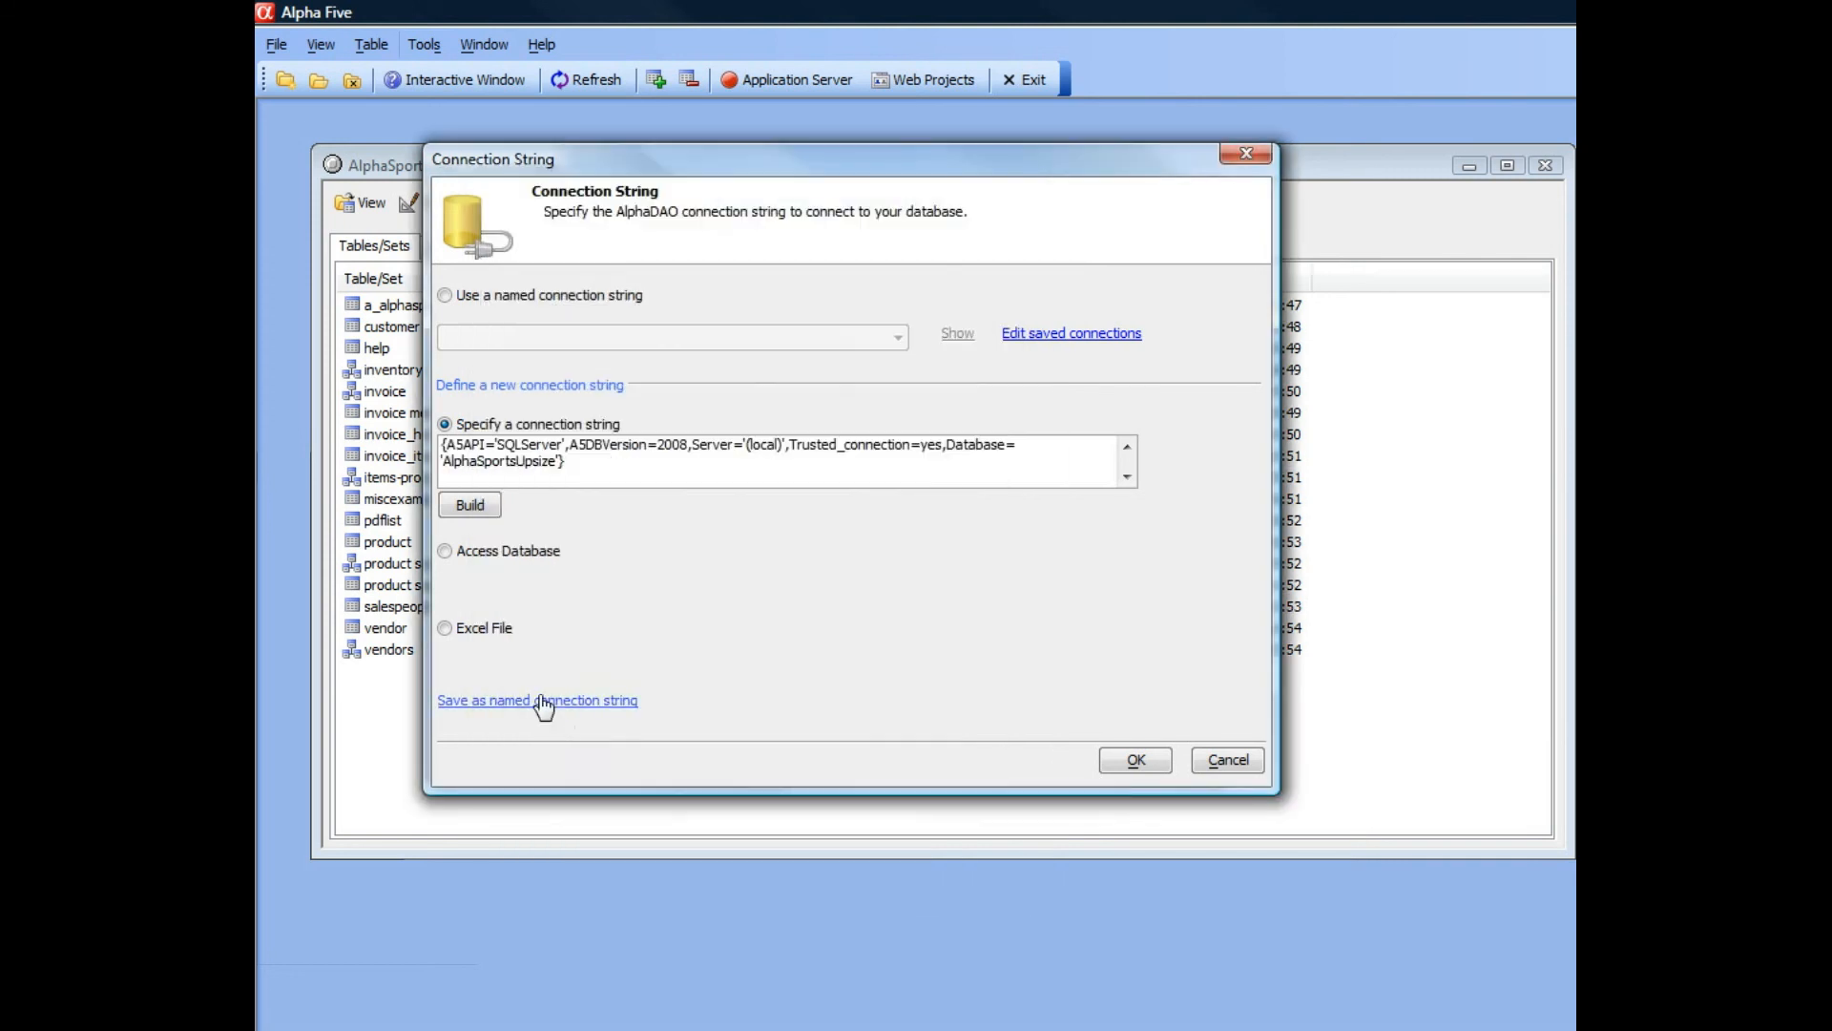
Save the connection string as a named connection called SQLServerAlphasports.
left_click(540, 700)
left_click_drag(1295, 490, 809, 444)
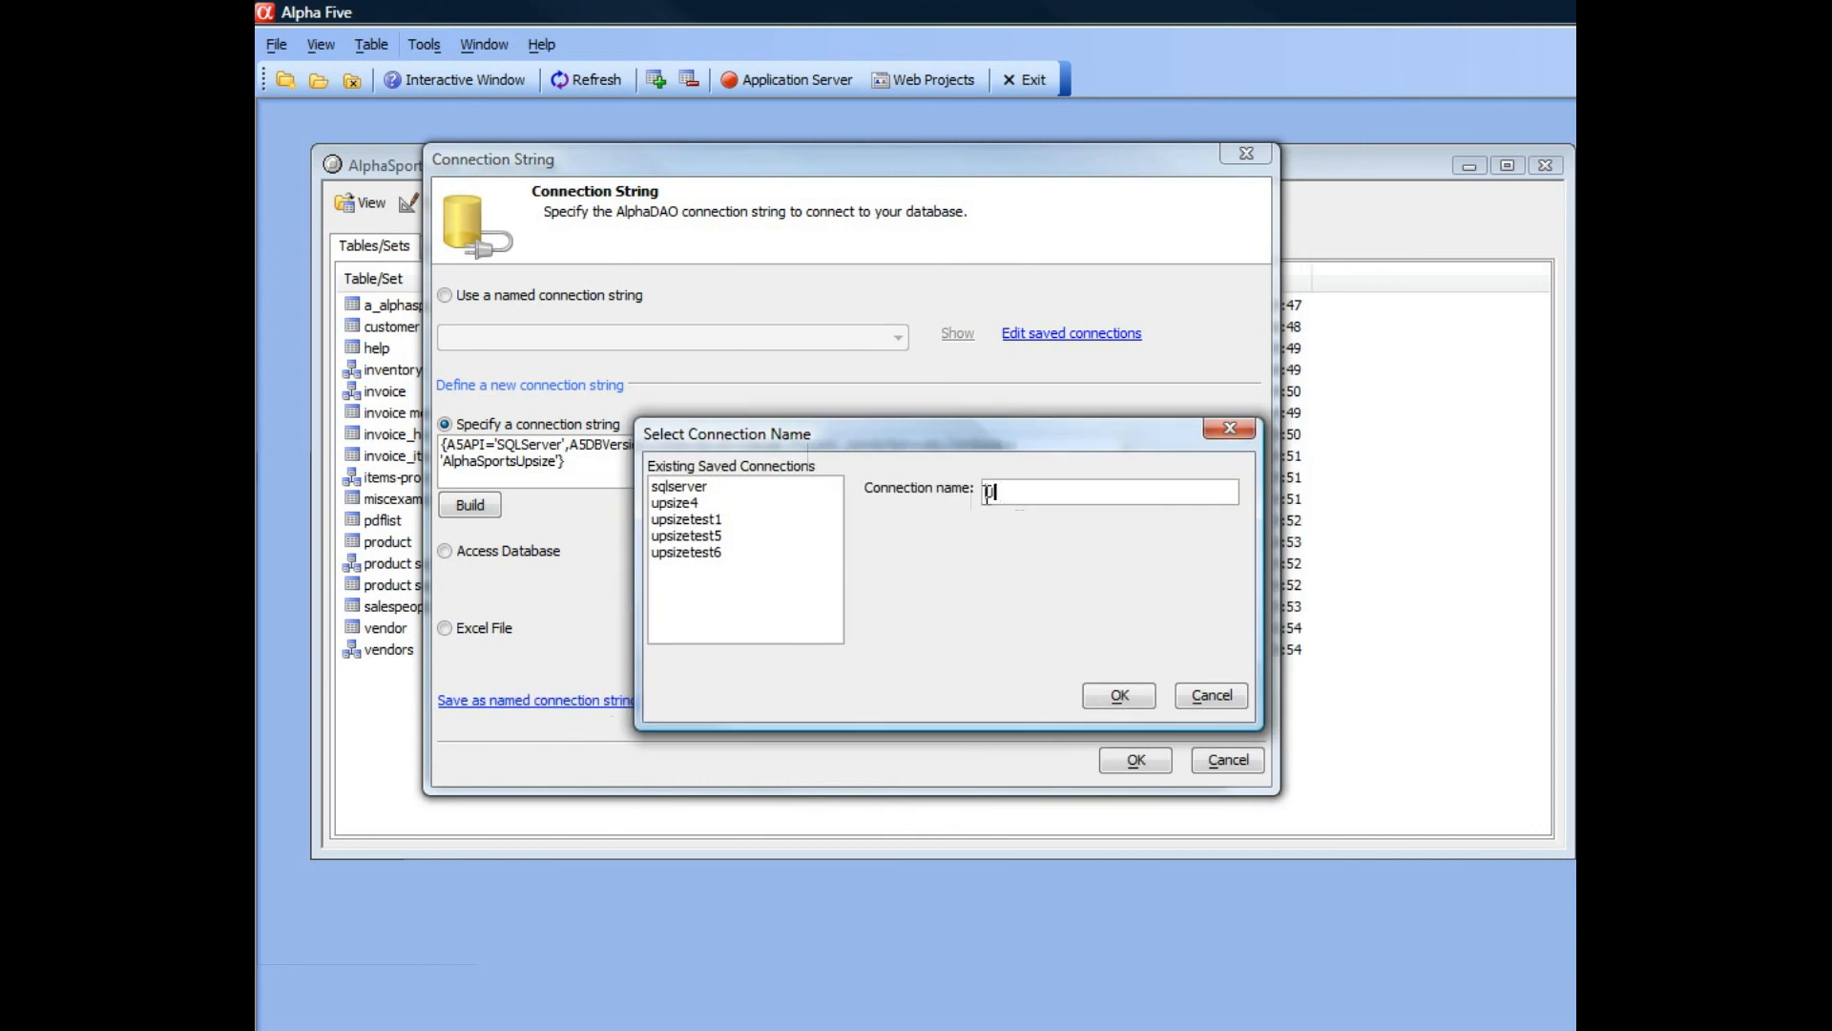
type("SQLServerAlphasports")
left_click(1120, 693)
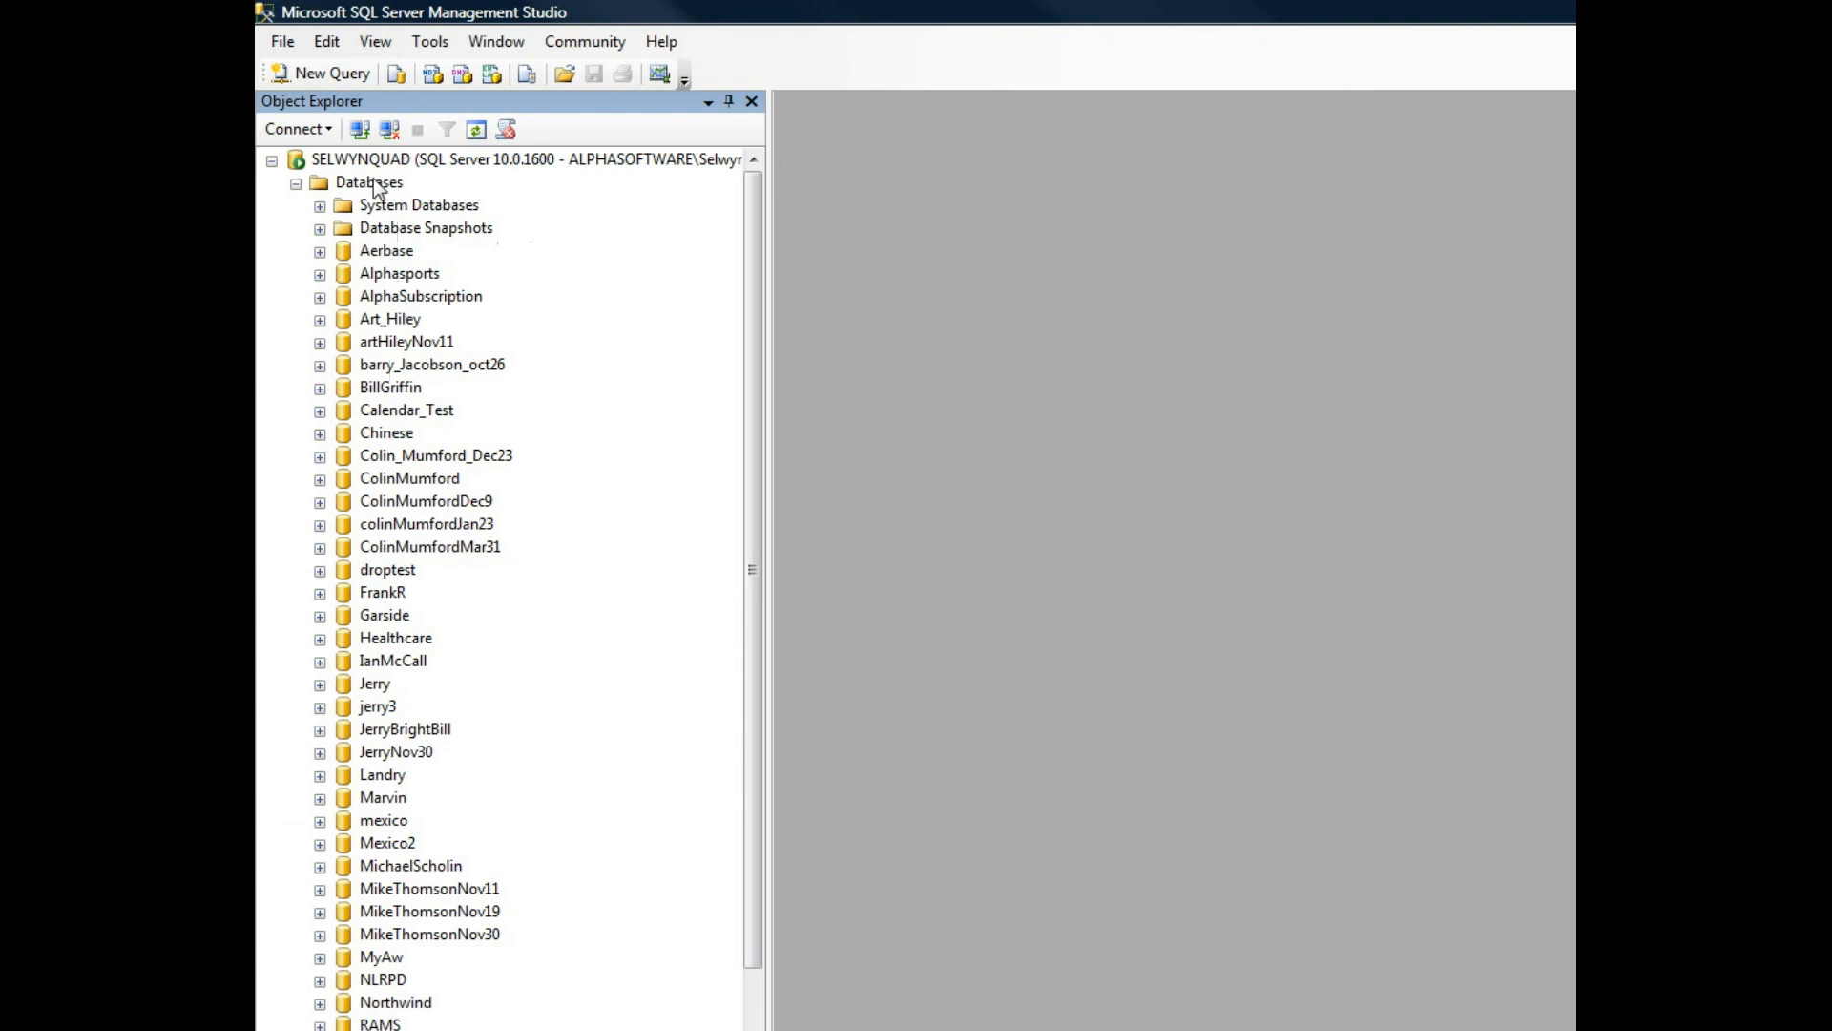
Switch to SQL Server Management Studio, refresh the Databases list and inspect the tables of the AlphaSportsUpsize database.
right_click(374, 184)
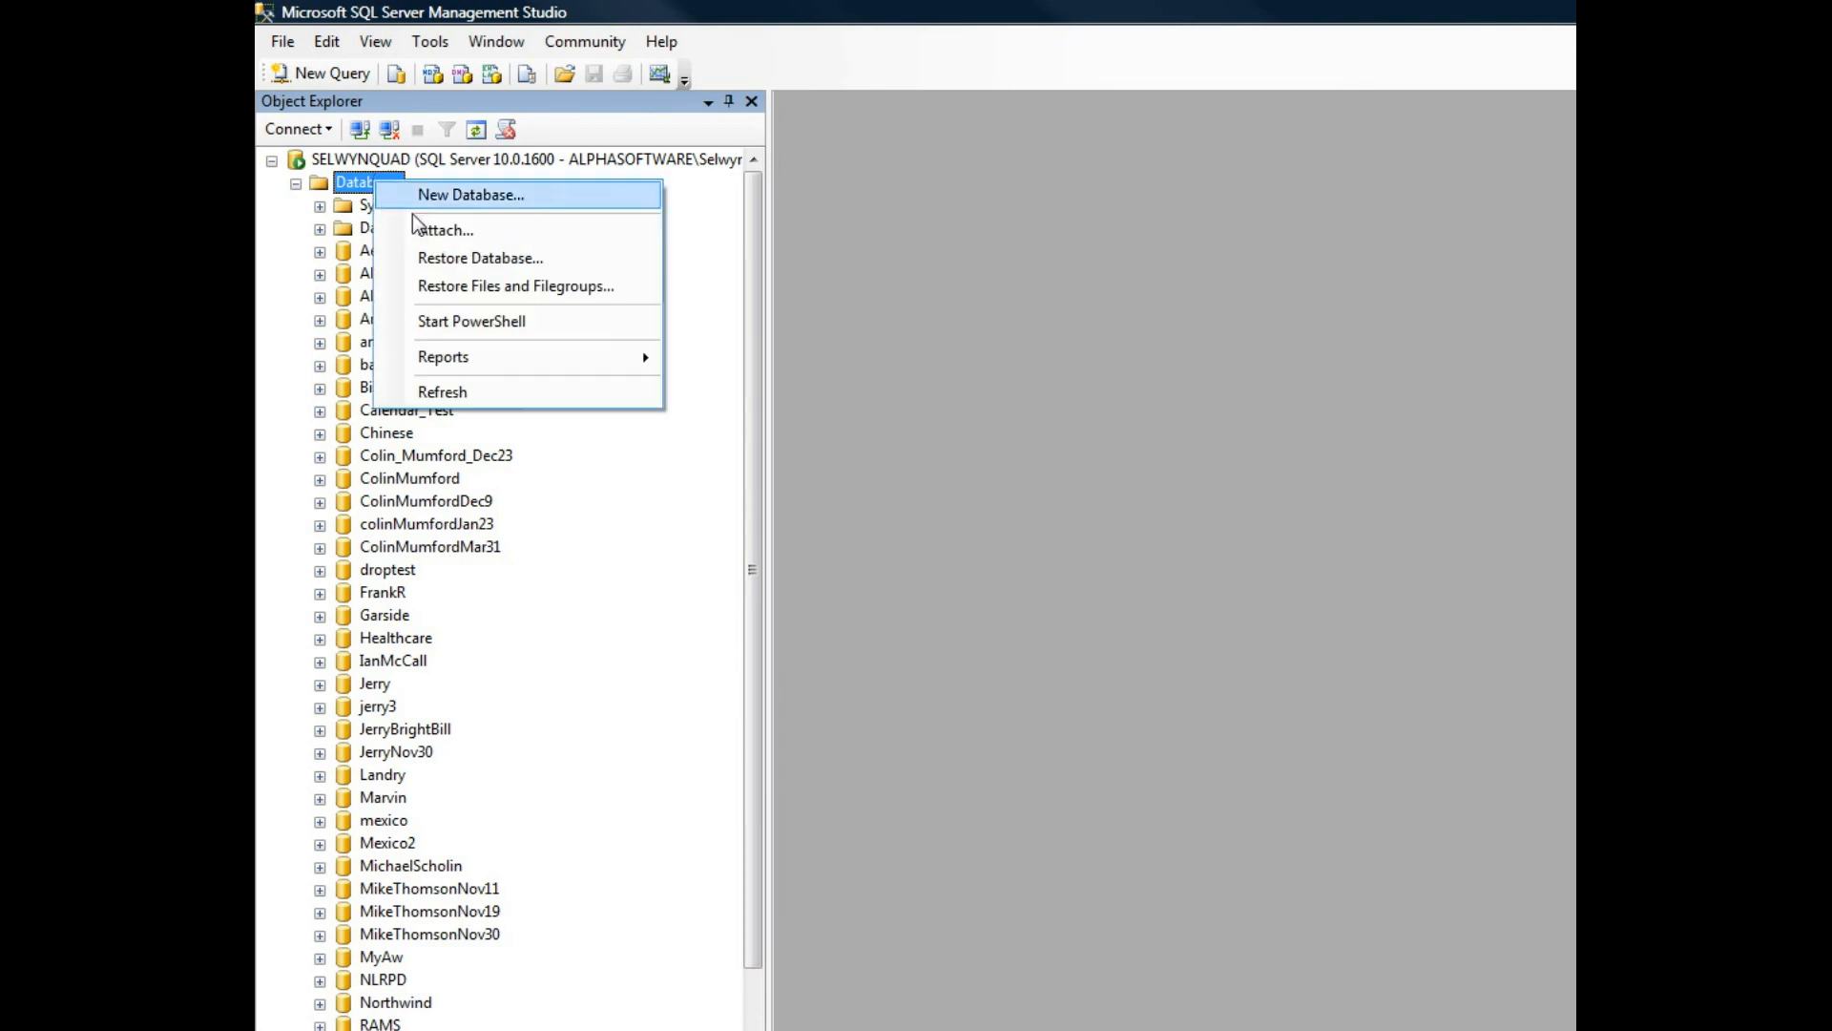
mouse_move(459, 359)
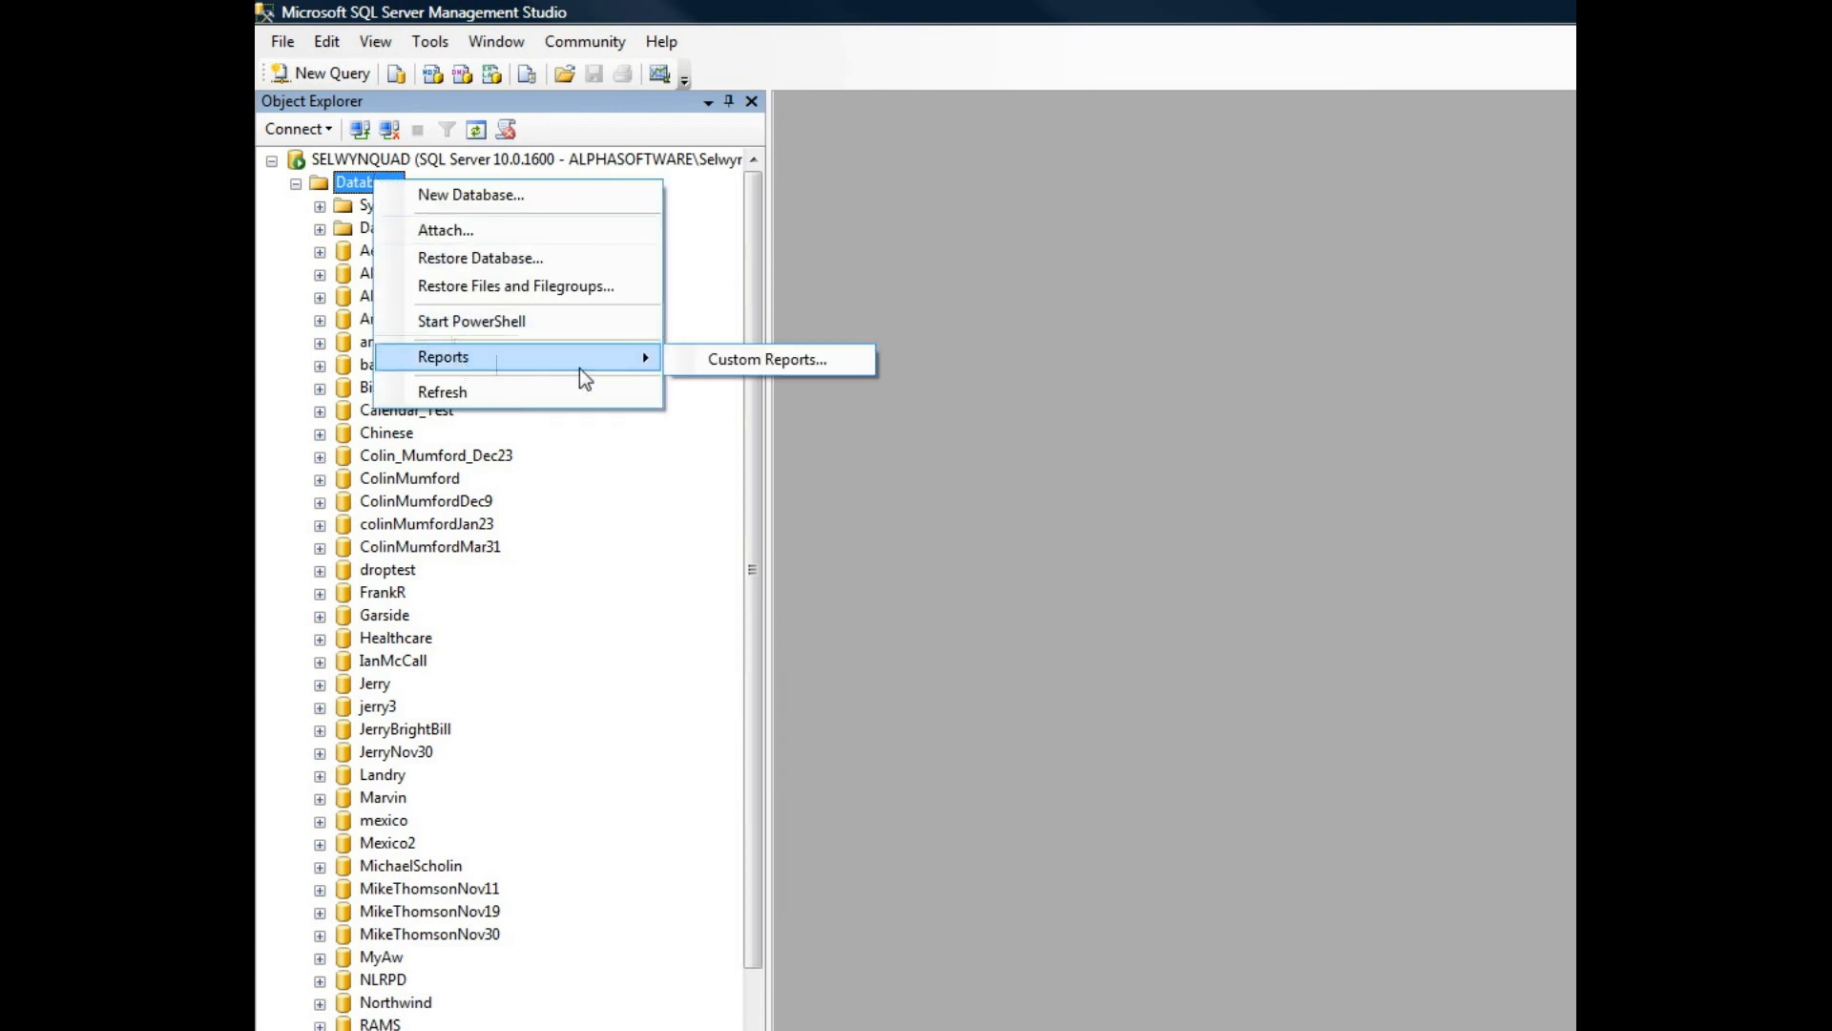
left_click(449, 394)
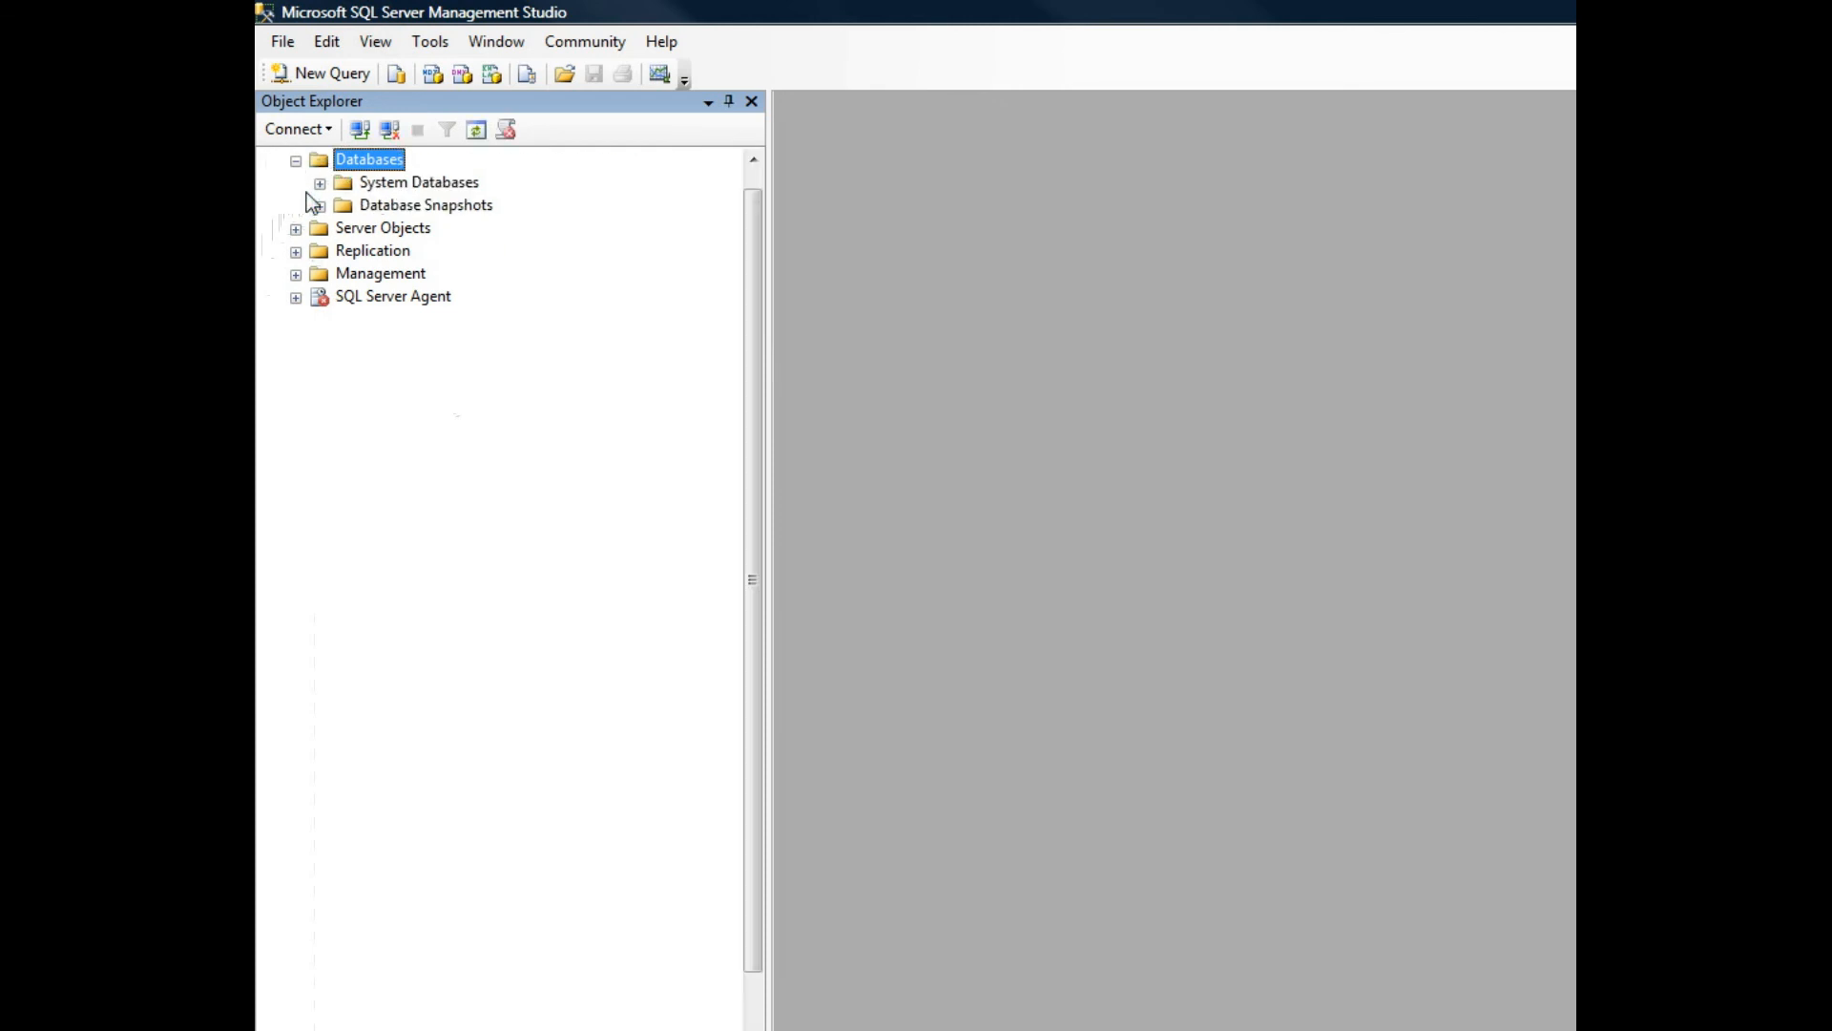
left_click(399, 277)
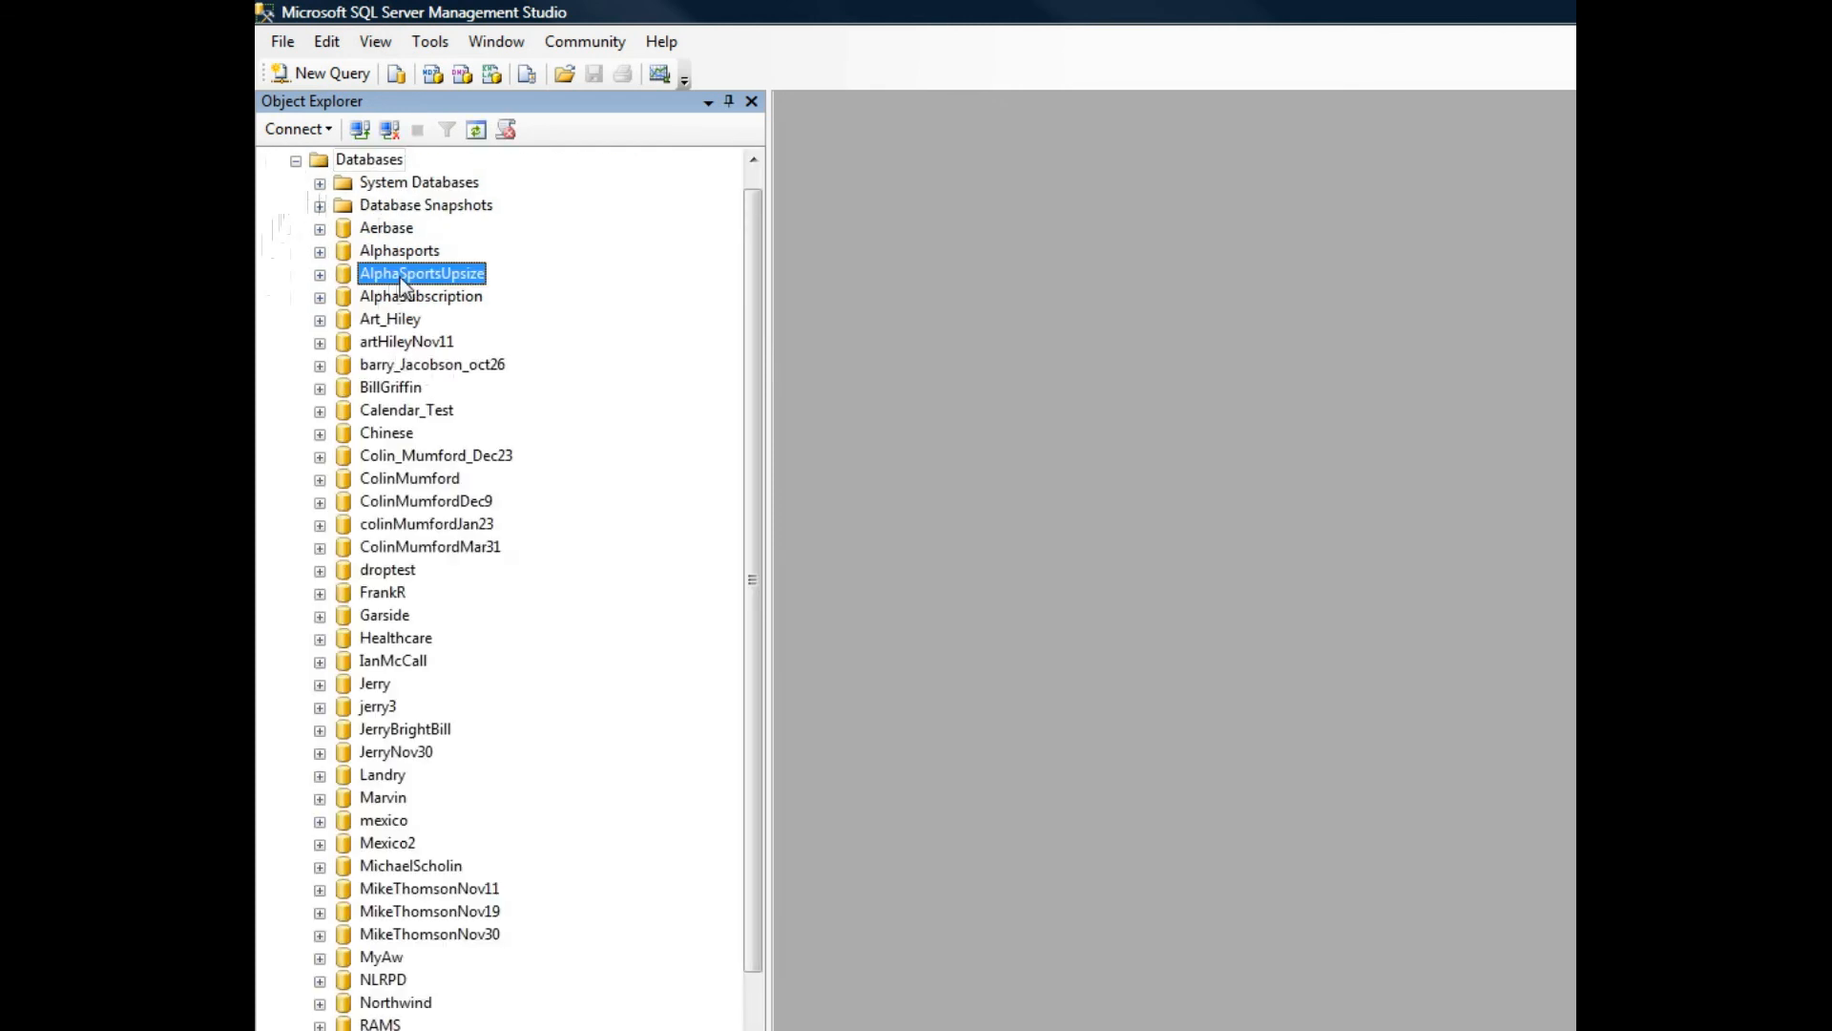
left_click(321, 274)
left_click(344, 320)
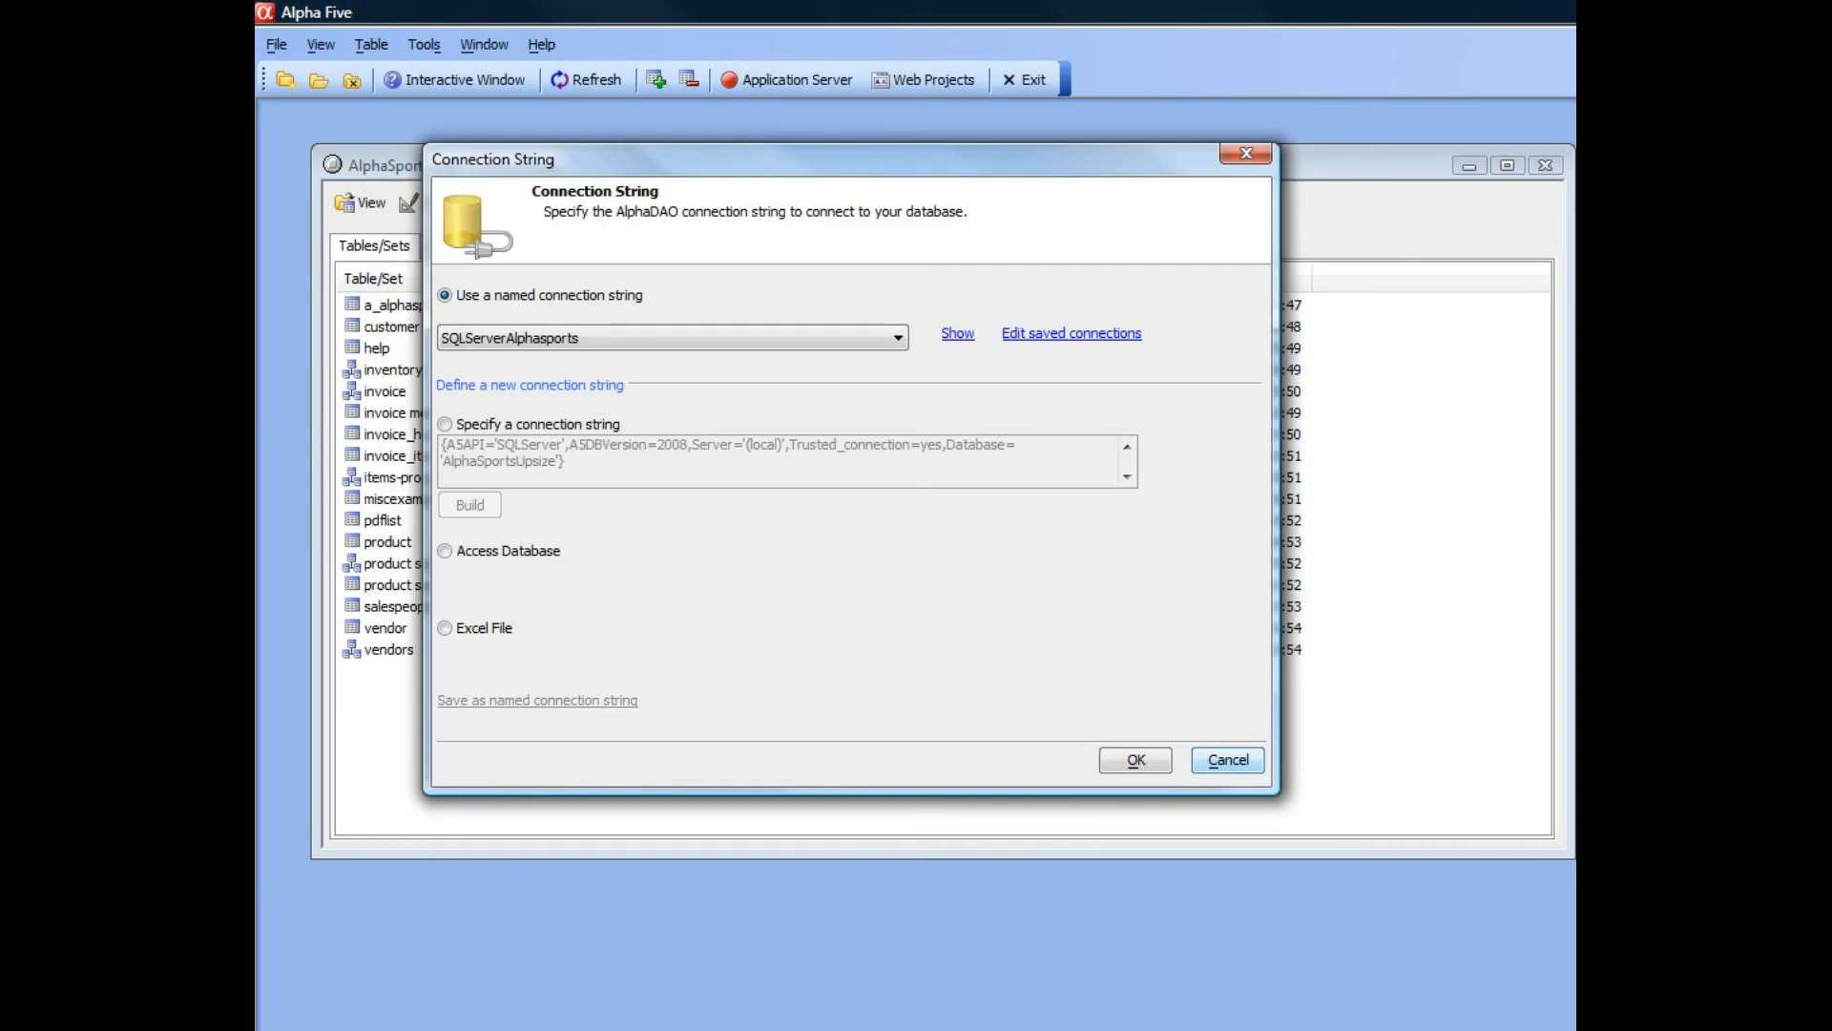
Switch back to Alpha Five and use the SQLServerAlphasports connection as the Genie's target SQL database.
left_click(1134, 763)
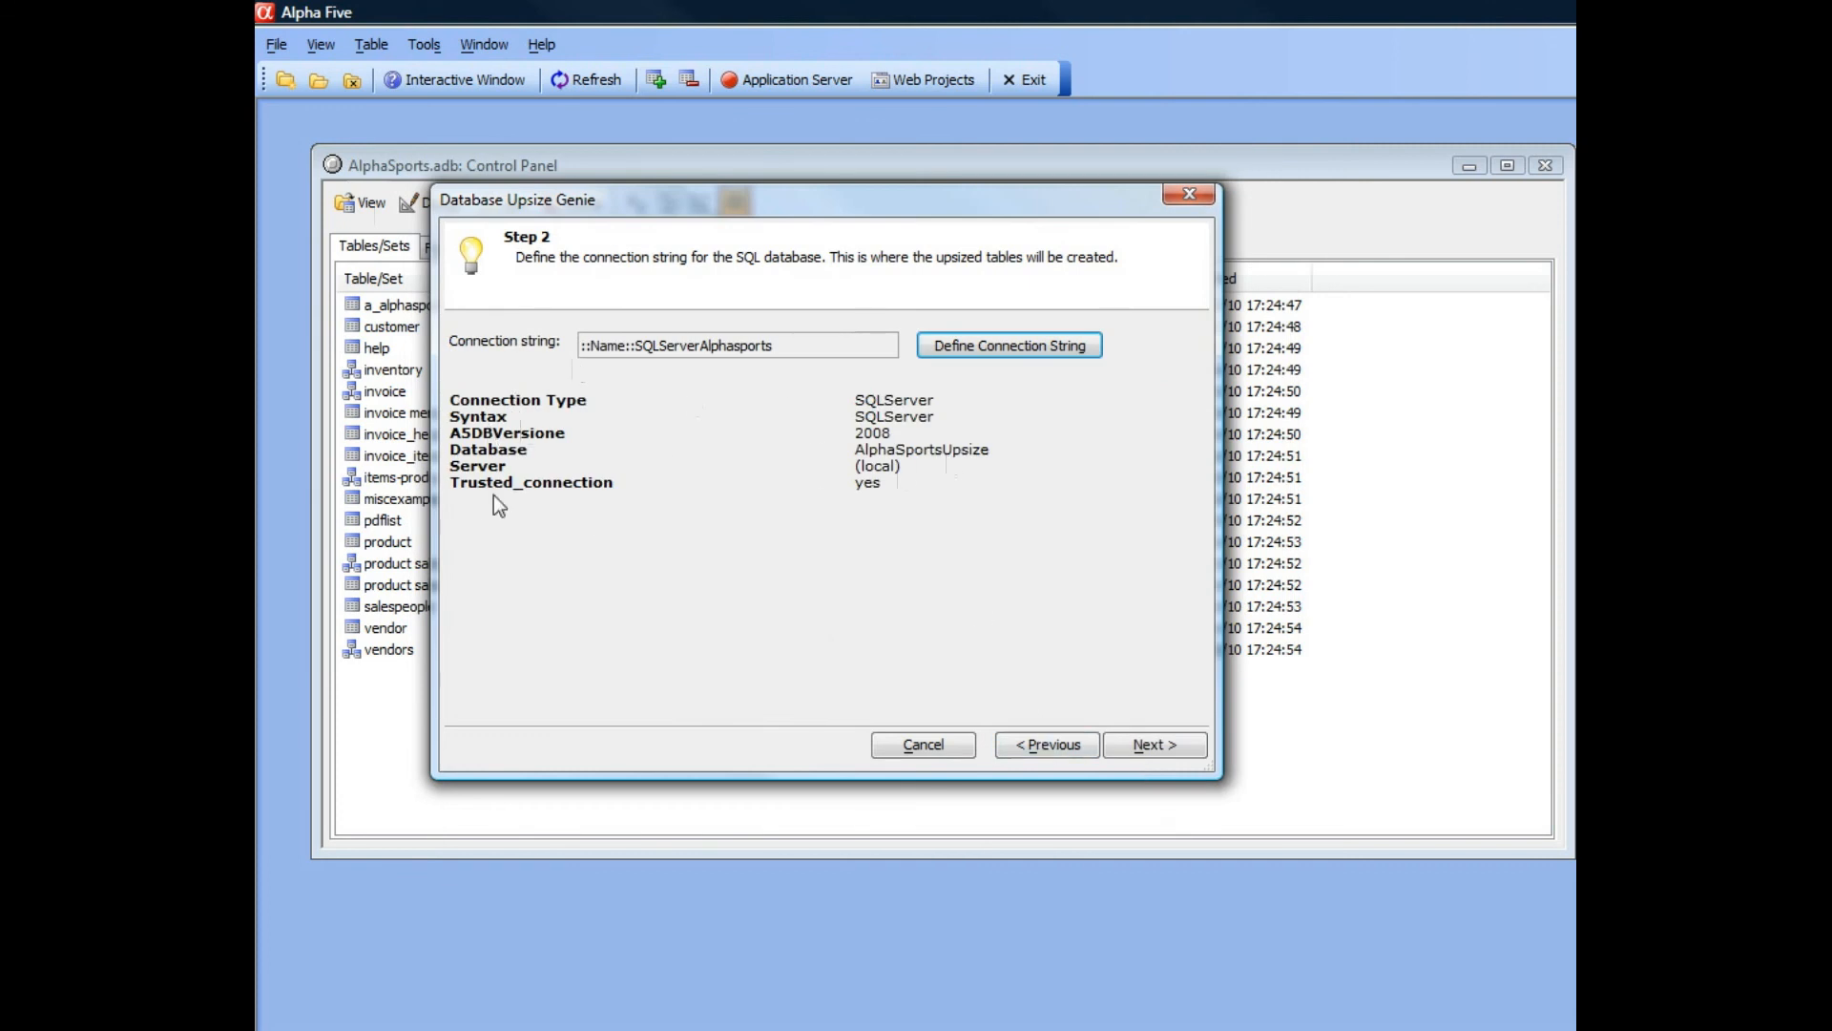
left_click(1152, 749)
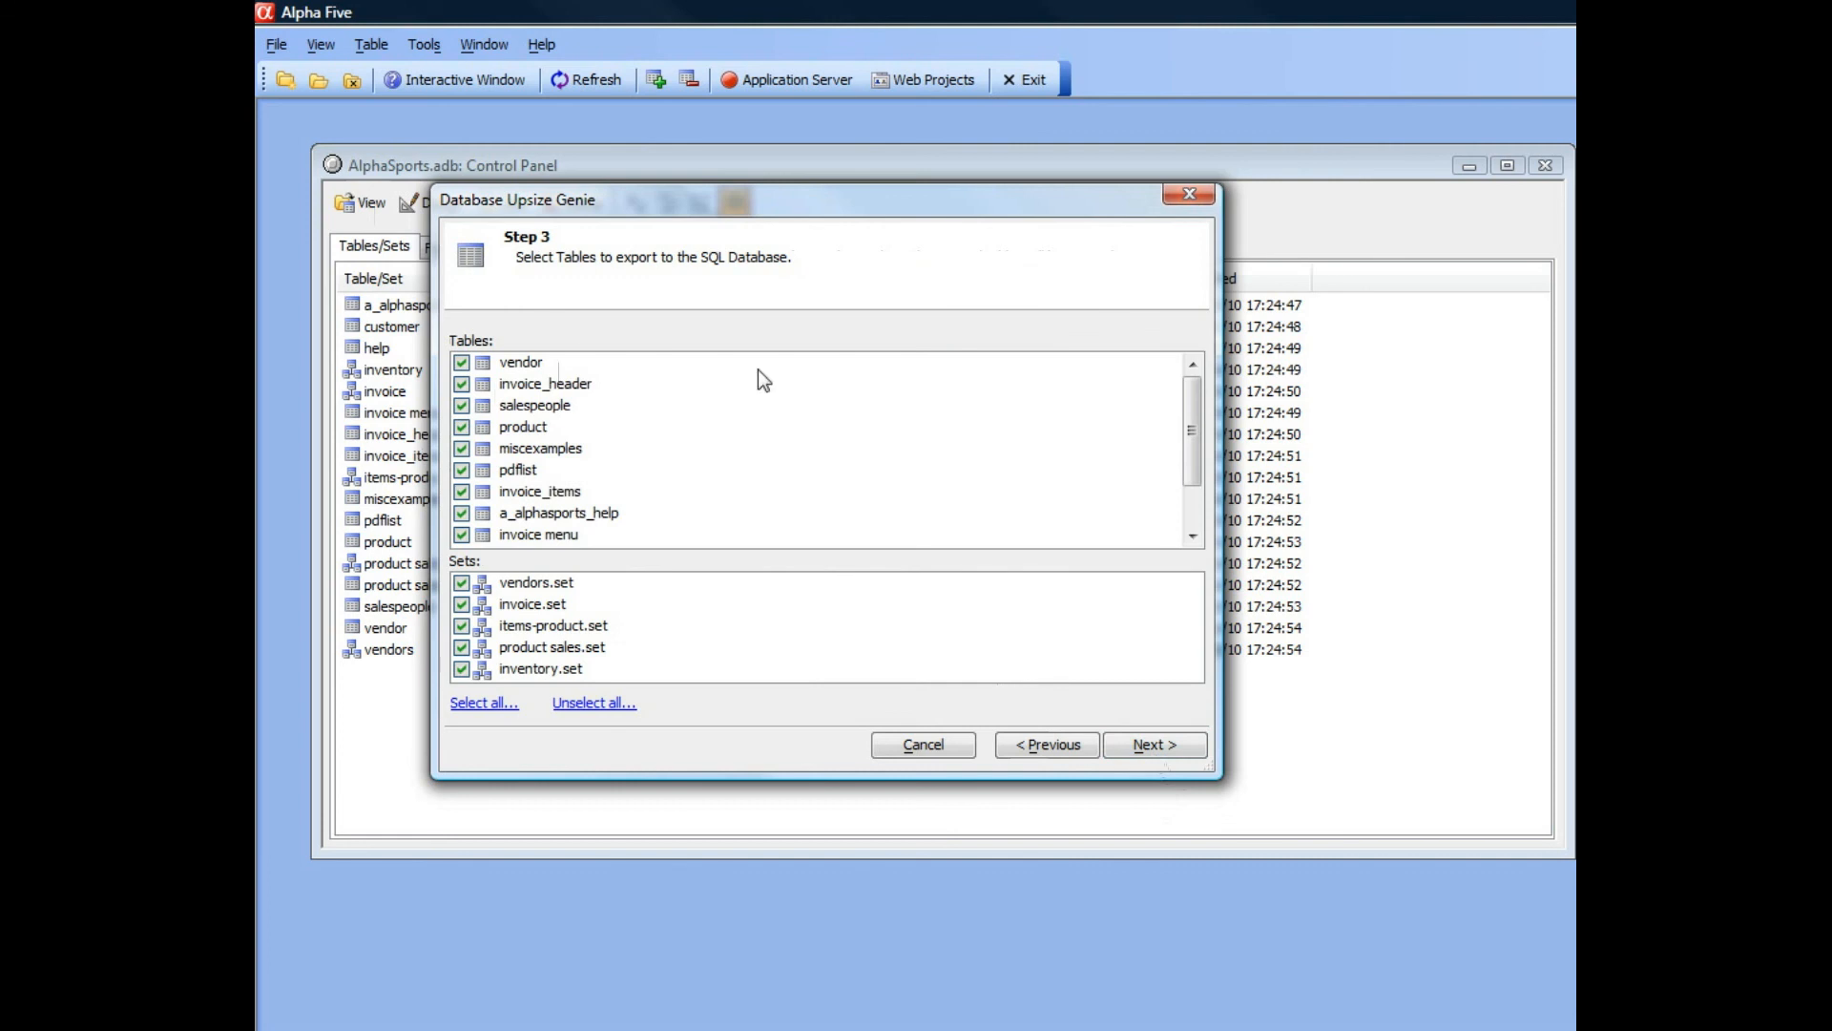
Keep all tables and sets selected for export, create every SQL table with data, and proceed to defining primary keys.
left_click_drag(1191, 419, 1185, 382)
left_click(1143, 747)
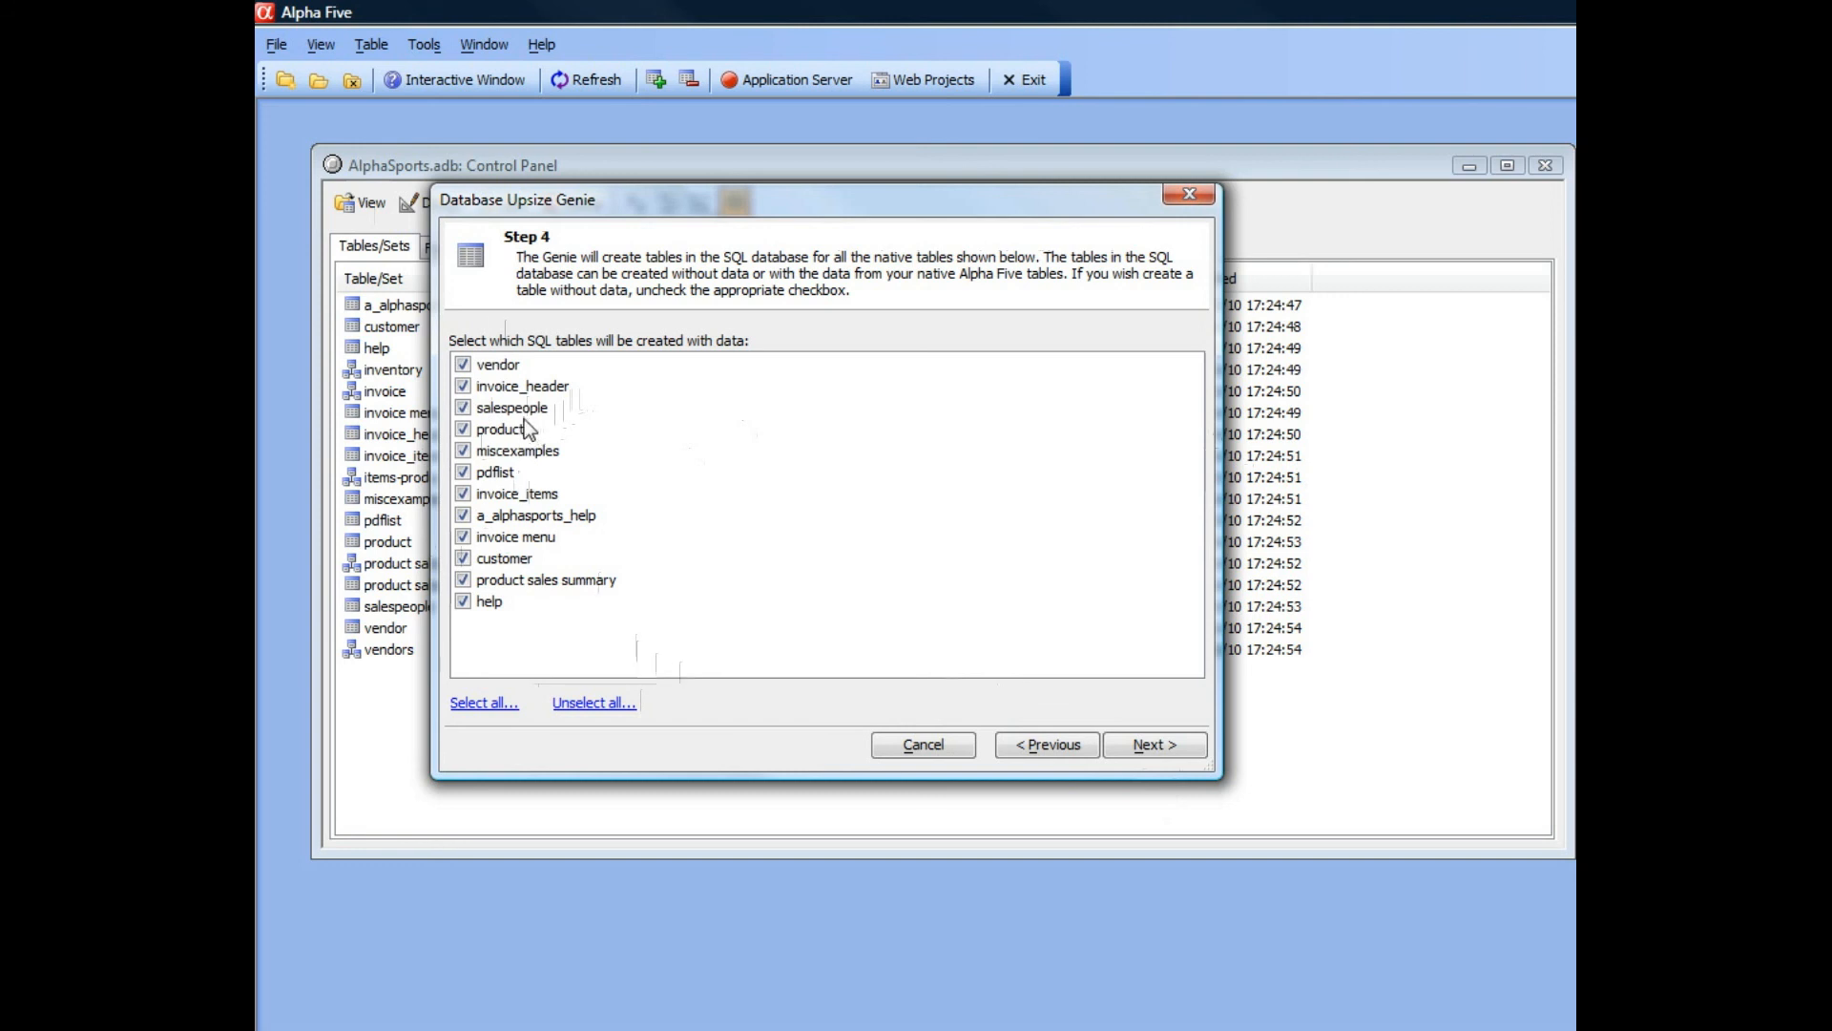
left_click(1161, 746)
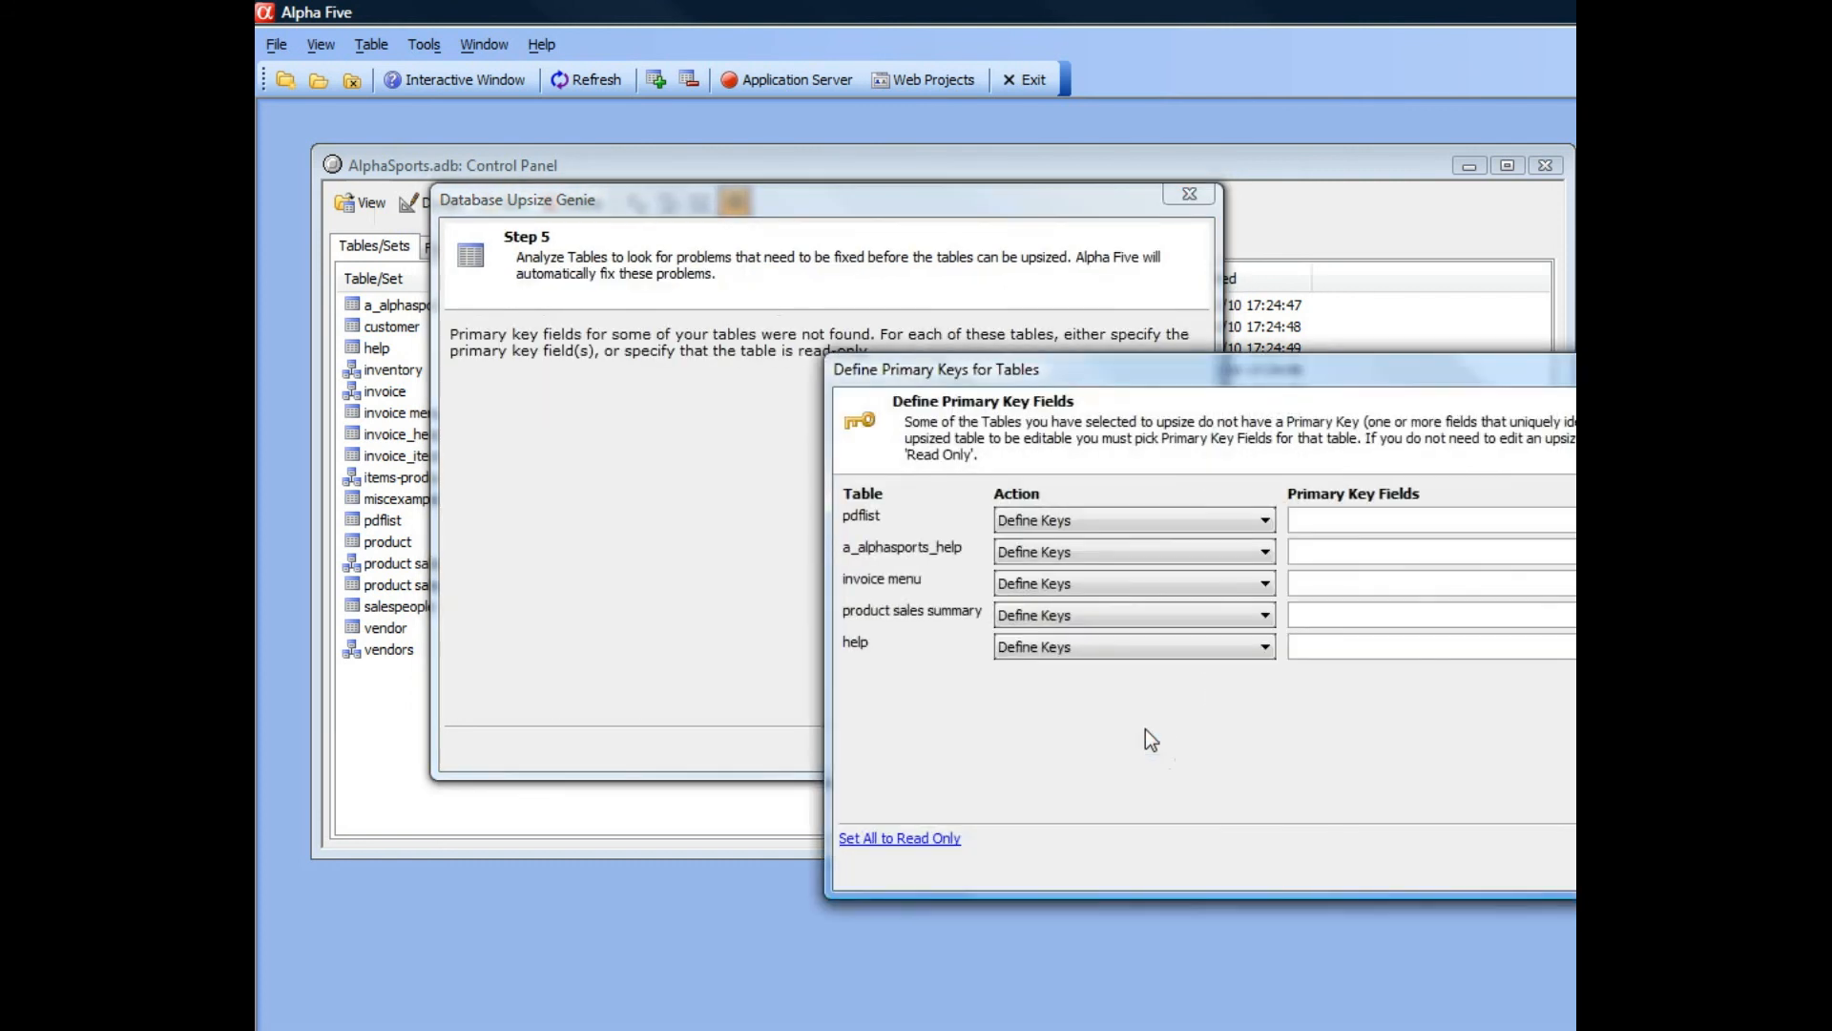
left_click_drag(983, 372, 553, 393)
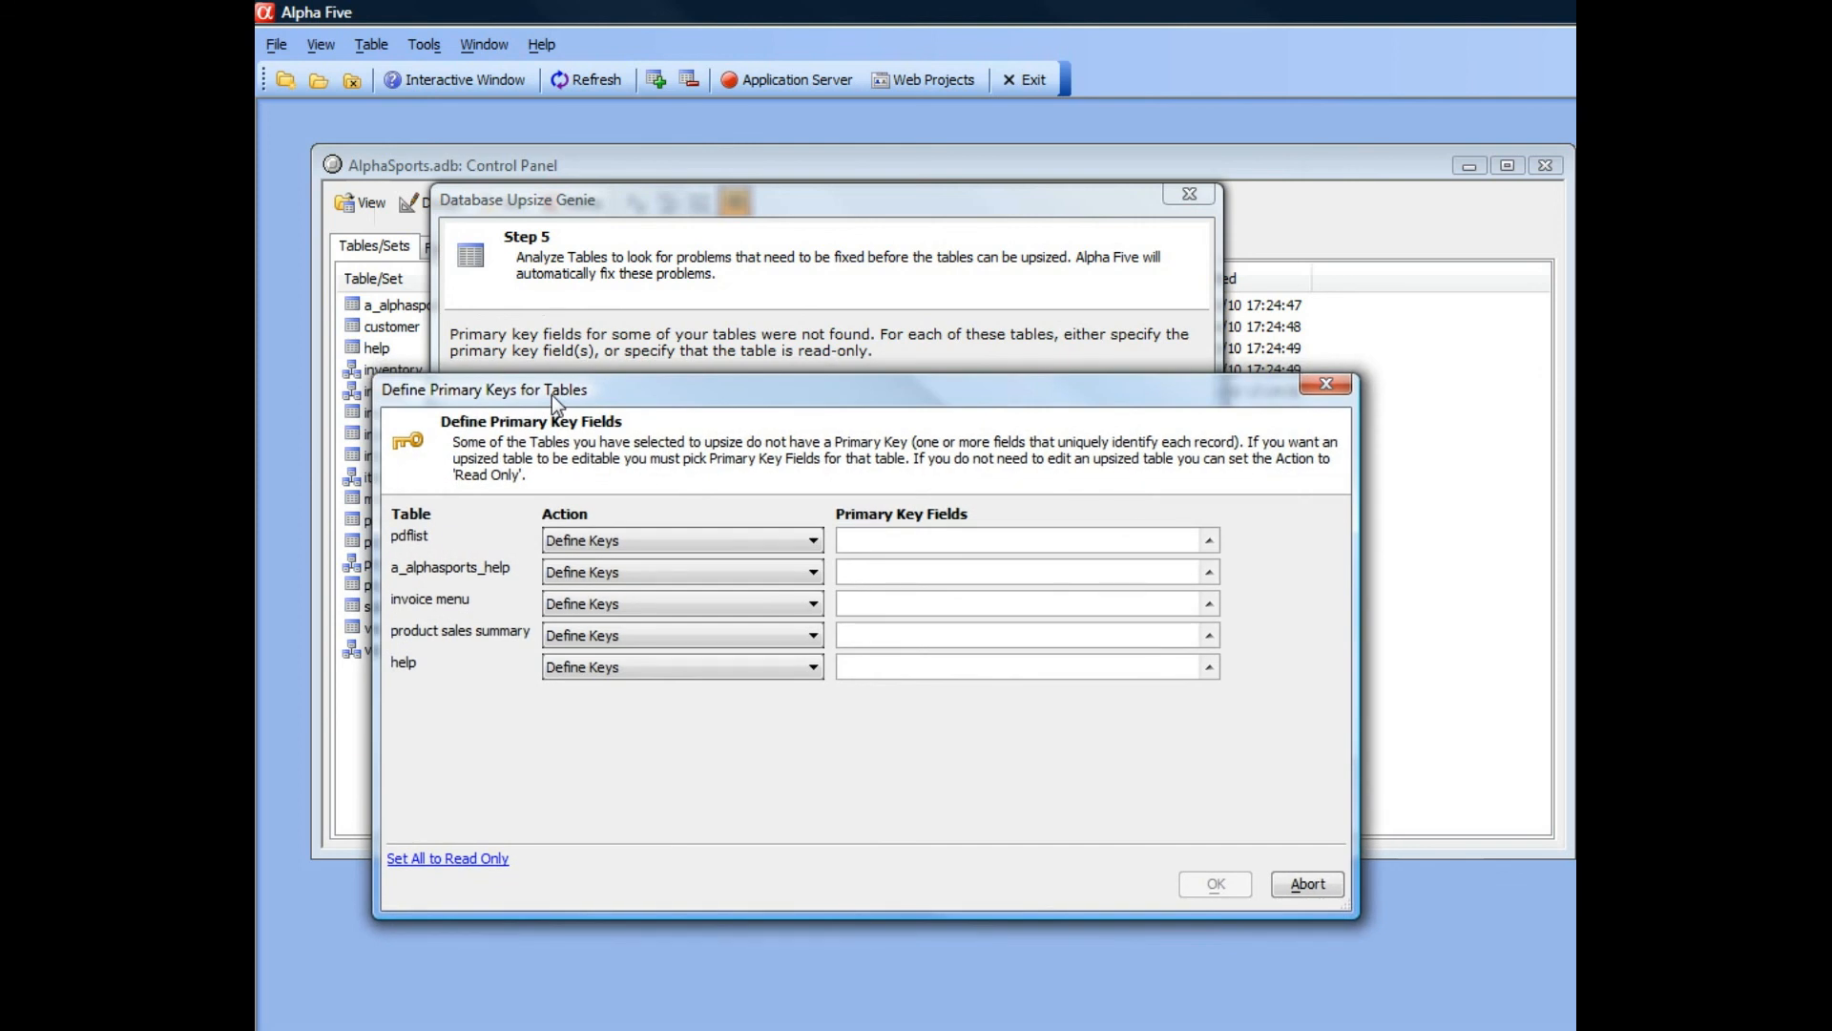